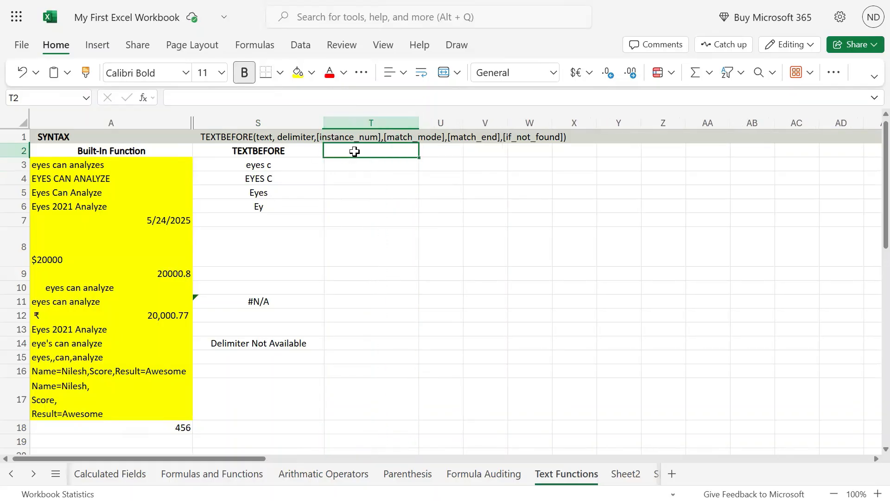
Copy the TEXTBEFORE heading from cell S2 into cell T2.
key("Left")
key("ctrl+c")
key("Right")
key("ctrl+v")
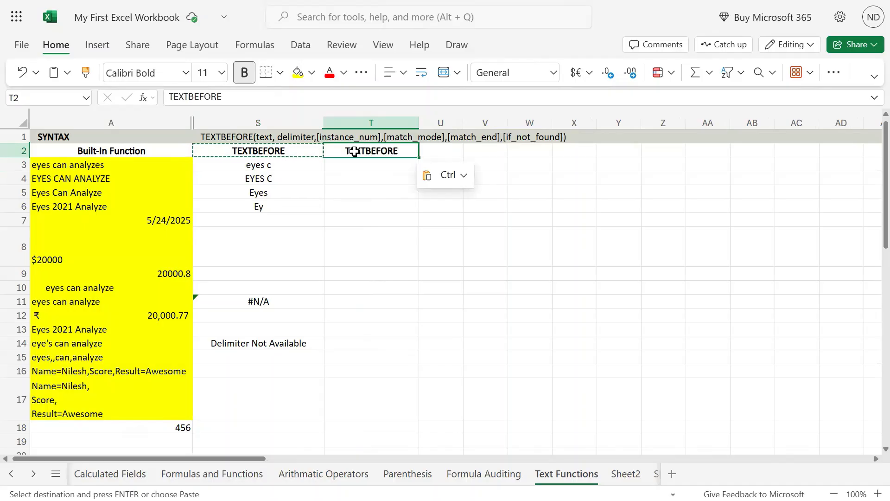
Change the copied heading in cell T2 to TEXTAFTER.
double_click(354, 151)
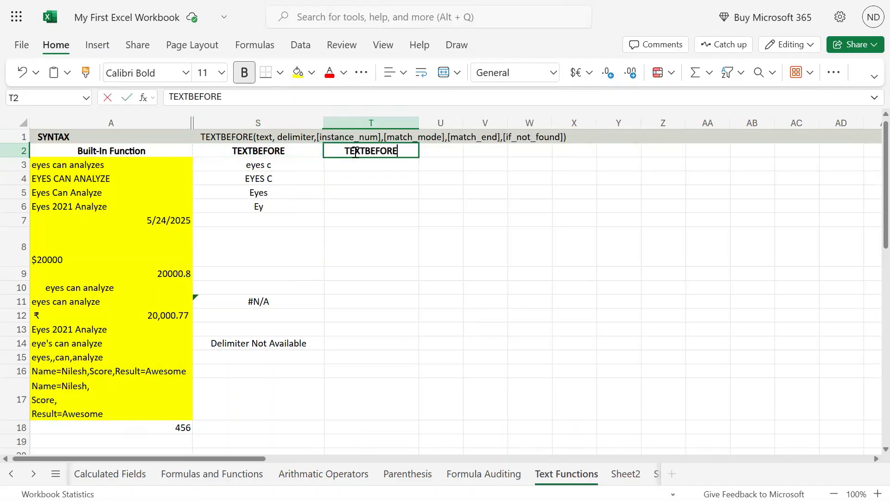
key("shift+Left")
key("shift+Left")
key("shift+Left")
key("shift+Left")
key("shift+Left")
key("shift+Left")
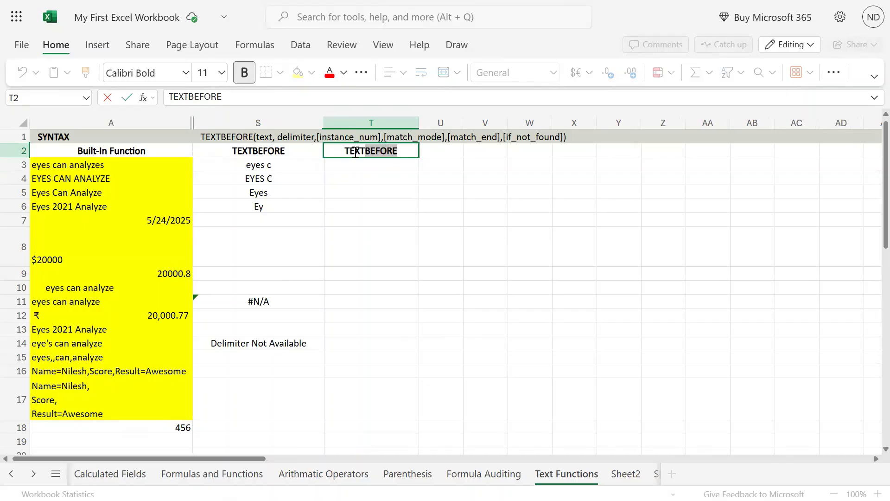
type("AFY")
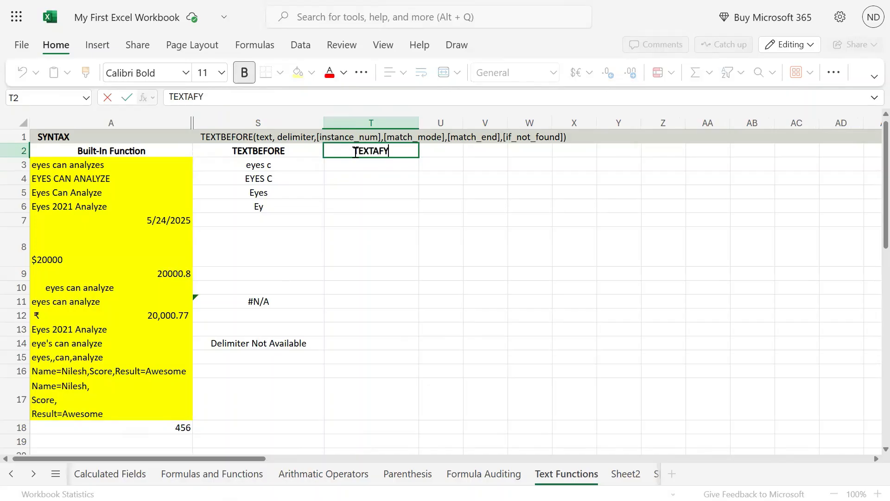
key("BackSpace")
type("TER")
key("Return")
Copy the TEXTBEFORE syntax text from cell S1 into cell T1.
key("Up")
key("Up")
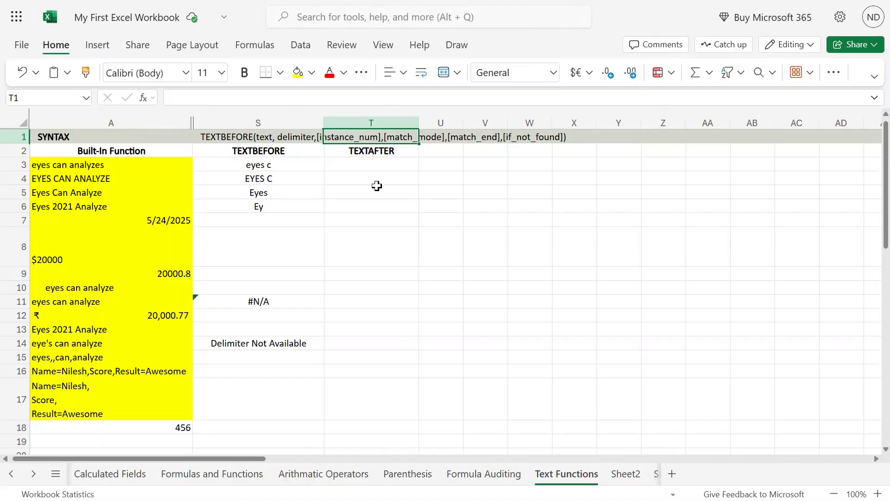
left_click(284, 137)
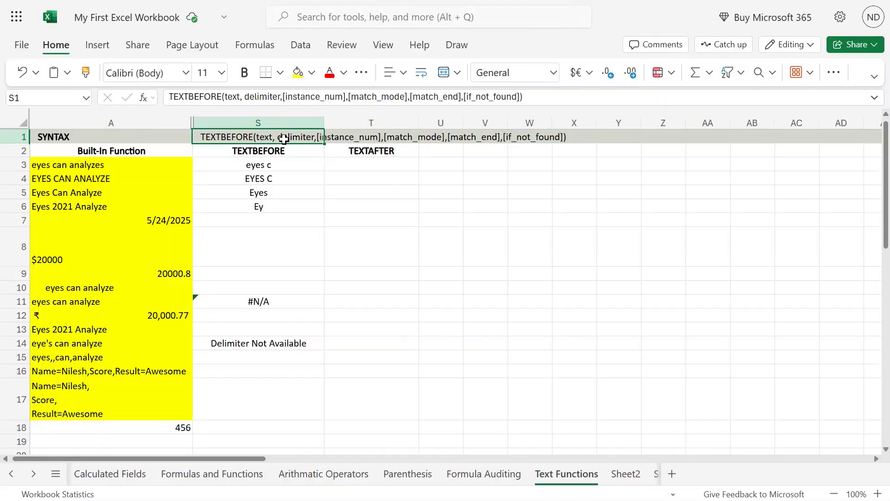
double_click(284, 138)
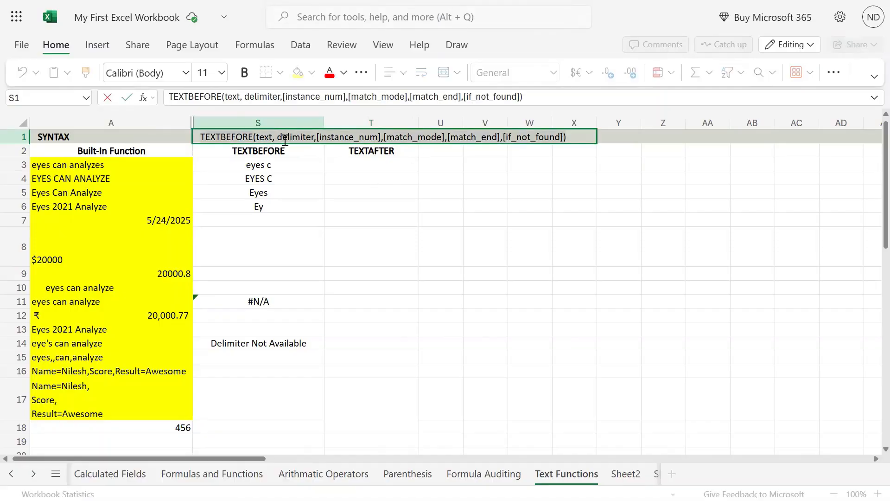
key("Return")
key("Up")
key("Right")
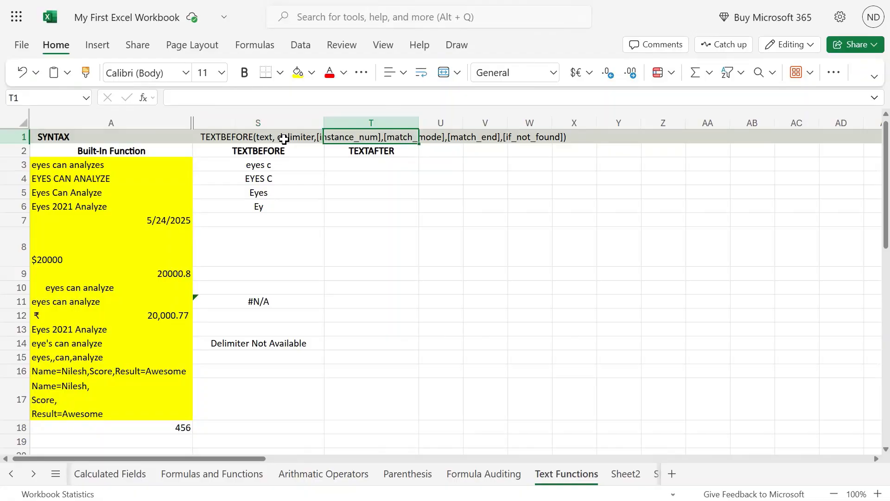
key("F2")
key("ctrl+v")
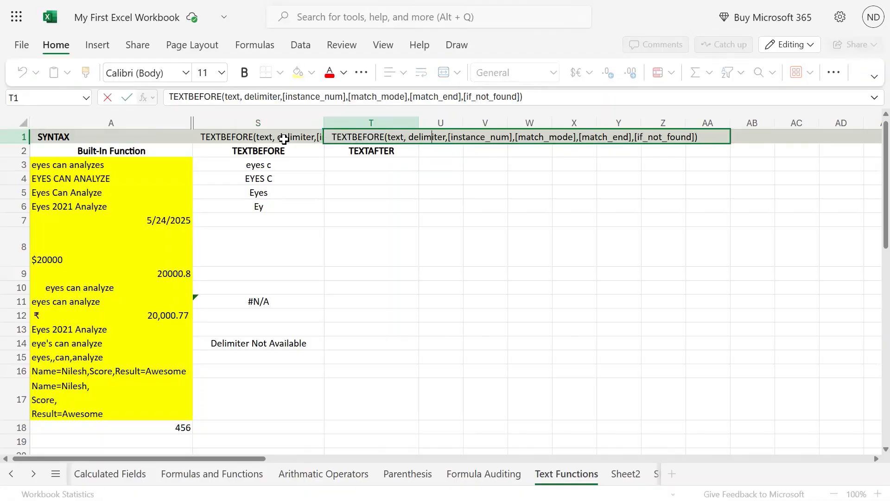
Replace BEFORE with AFTER in the function name of the syntax text in T1, making it TEXTAFTER.
key("ctrl+shift+Left")
key("shift+Right")
key("shift+Right")
type("AFTER")
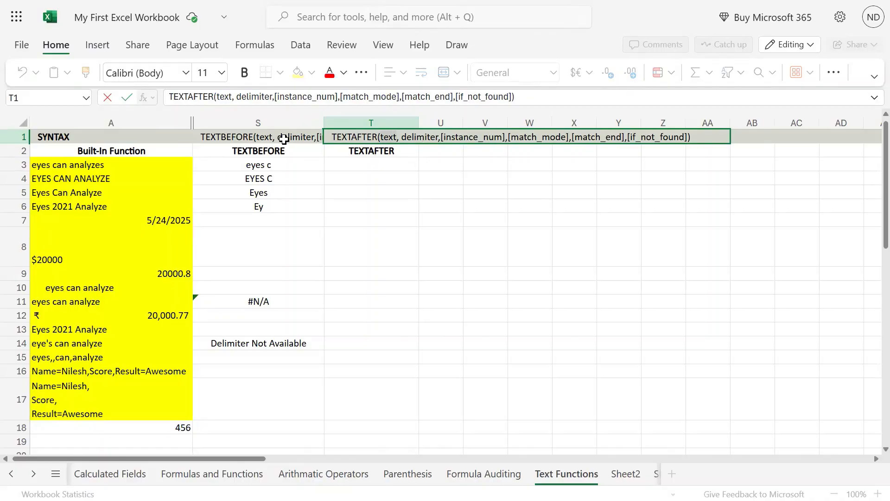
Review each argument of the TEXTAFTER syntax in T1, from text and delimiter through if_not_found.
key("shift+Right")
key("Right")
key("ctrl+shift+Right")
key("Right")
key("shift+Right")
key("shift+Right")
key("shift+Right")
key("shift+Right")
key("shift+Right")
key("shift+Right")
key("shift+Right")
key("shift+Right")
key("shift+Right")
key("shift+Right")
key("shift+Right")
key("shift+Right")
key("shift+Right")
key("shift+Right")
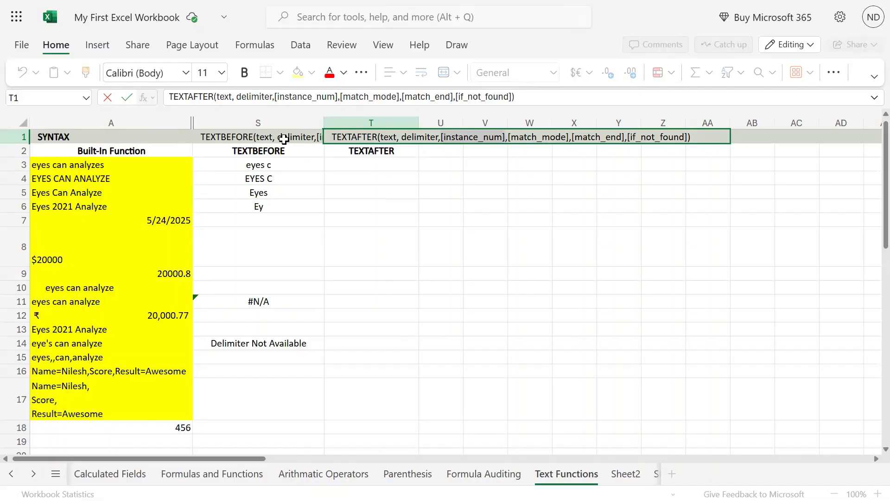
key("Right")
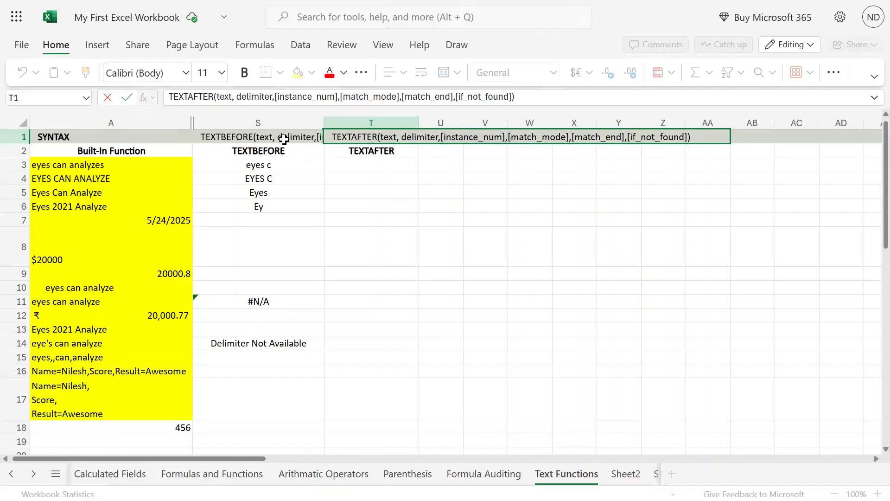
key("shift+Right")
key("shift+Right")
key("shift+Right")
key("shift+Right")
key("shift+Right")
key("shift+Right")
key("shift+Right")
key("shift+Right")
key("shift+Right")
key("shift+Right")
key("shift+Right")
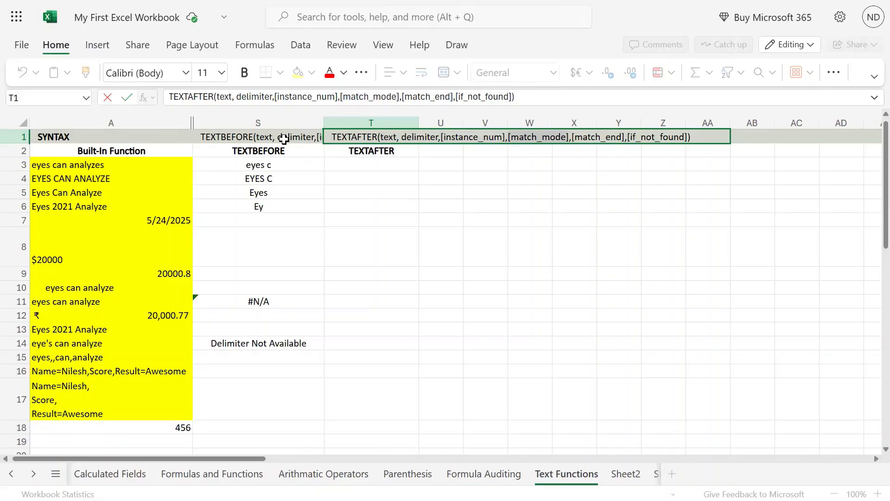
key("Right")
key("shift+Right")
key("shift+Right")
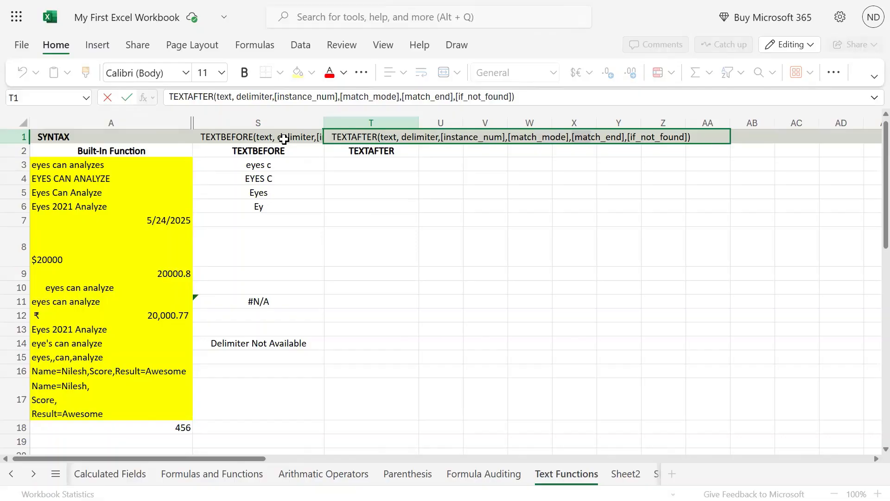
key("Right")
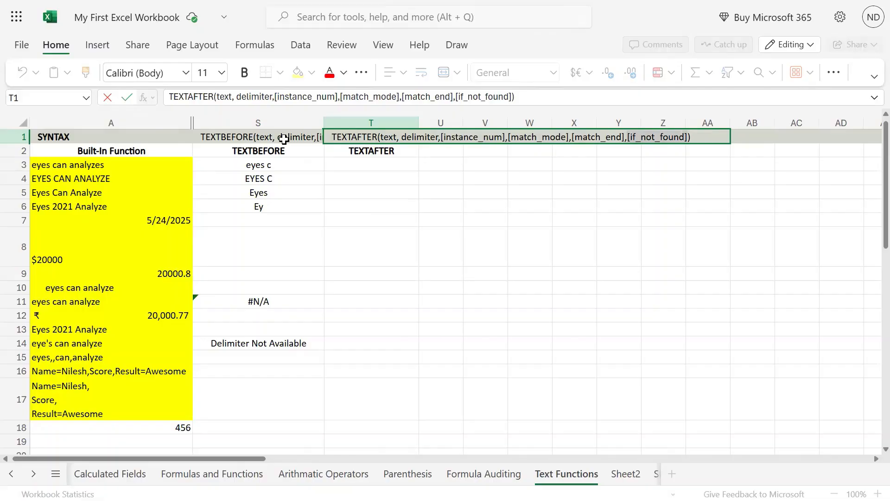
key("Return")
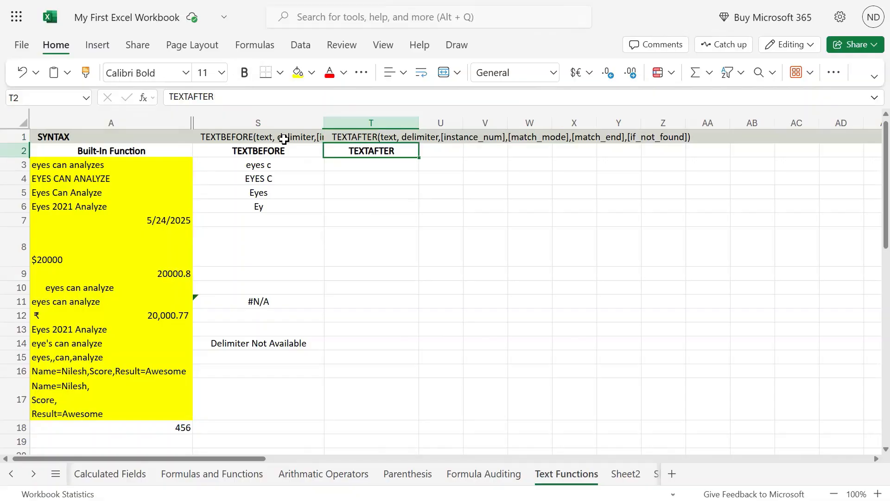
Copy the formula text =TEXTBEFORE(A3,"a") from S3 into T3, keeping the A3 reference.
key("Left")
key("Down")
key("F2")
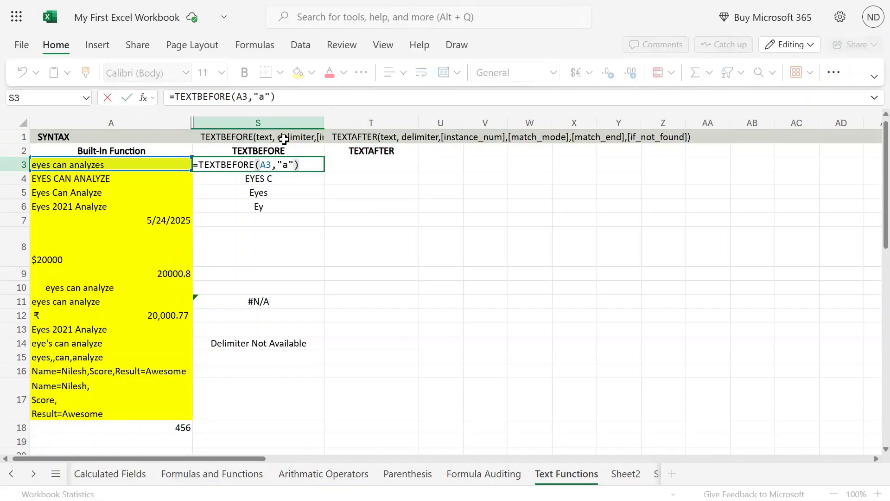
key("Return")
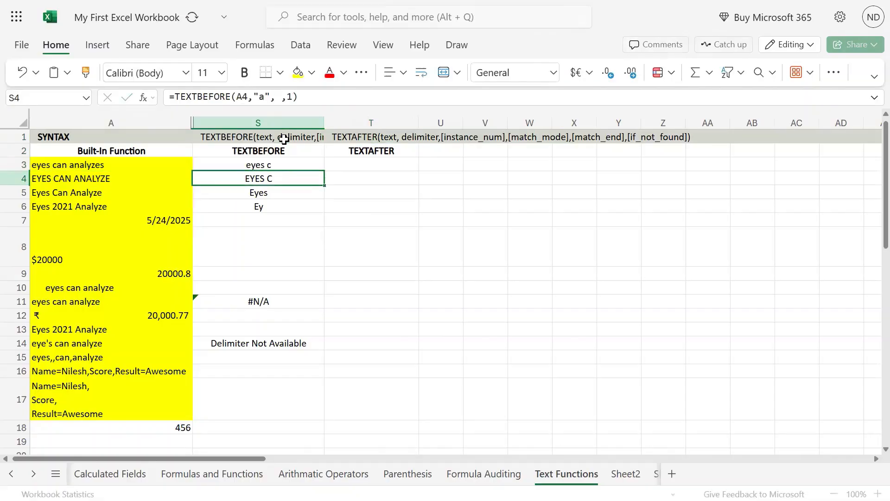
key("Up")
key("Right")
type("=TEXTBEFORE(A3,\"a\")")
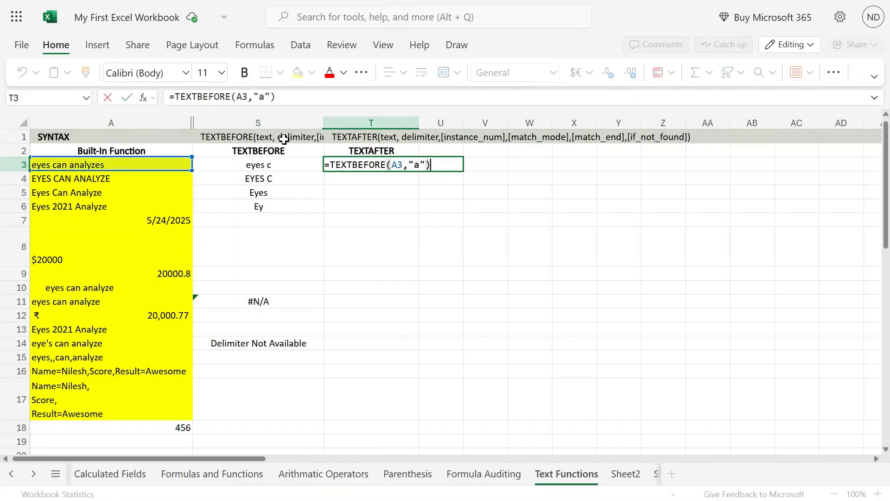
Change the function name in T3 so the formula reads =TEXTAFTER(A3,"a").
key("Left")
key("Left")
key("Left")
key("Left")
key("Left")
key("Left")
key("Left")
key("Left")
key("Left")
key("Left")
key("Right")
key("Right")
key("ctrl+shift+Left")
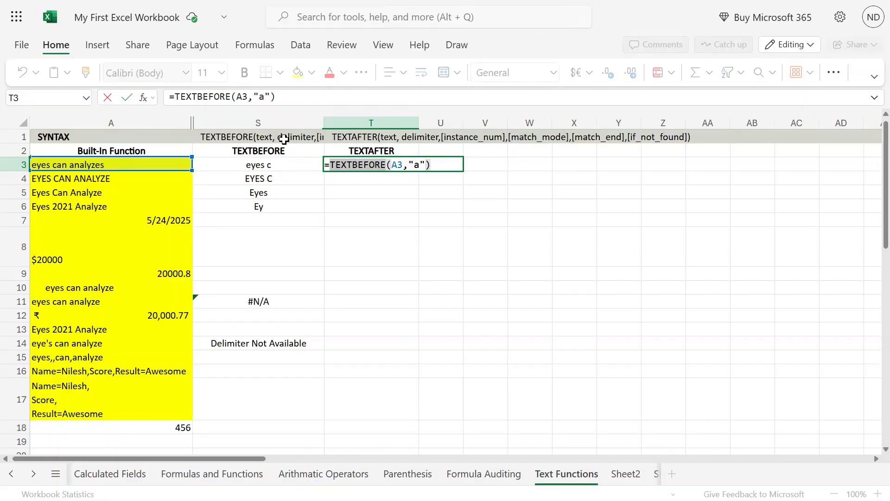
key("Right")
key("BackSpace")
key("BackSpace")
key("BackSpace")
key("BackSpace")
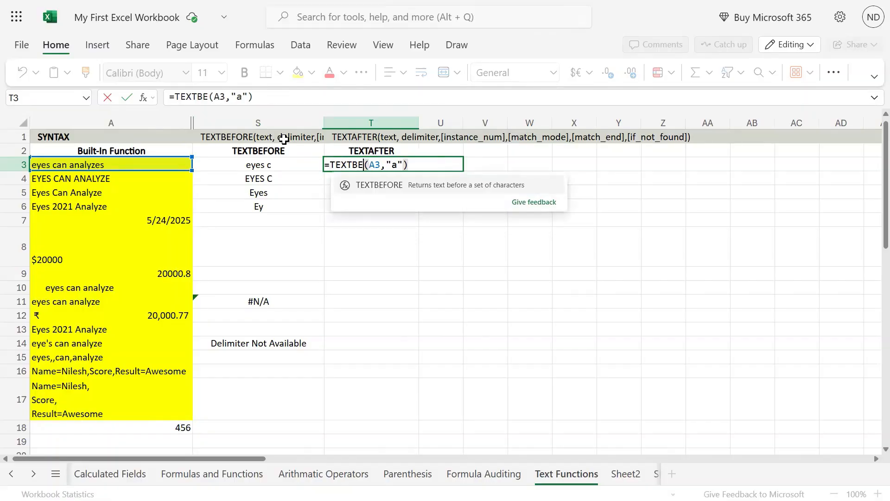
key("BackSpace")
key("BackSpace")
type("AFTER")
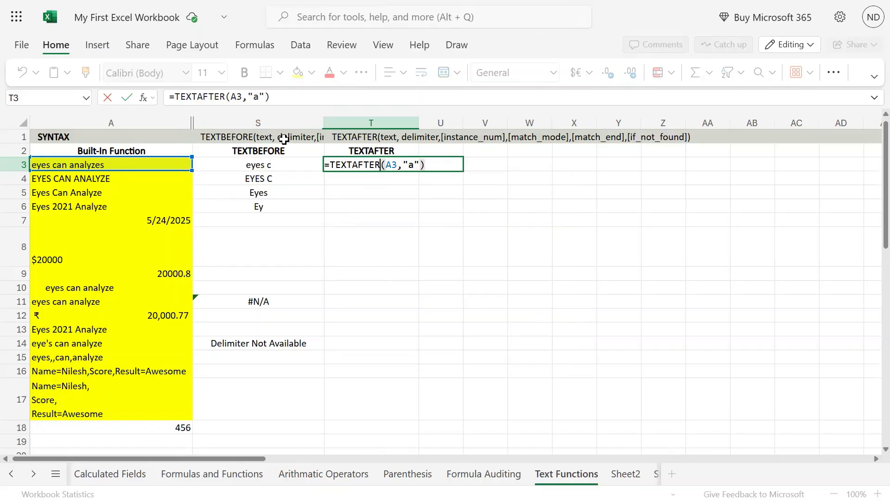
key("Return")
Examine the text in A3 that follows the first "a" for comparison with T3.
key("Left")
key("Left")
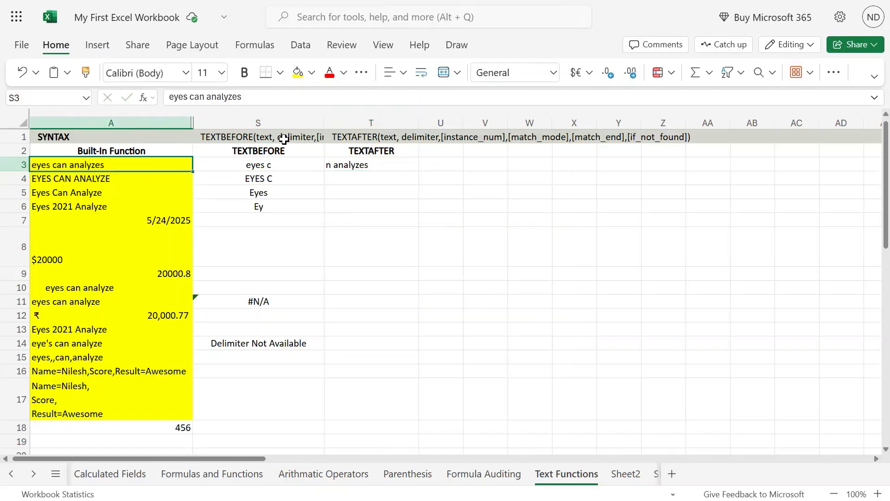
key("F2")
key("shift+Left")
key("shift+Left")
key("shift+Left")
key("shift+Left")
key("shift+Left")
key("shift+Left")
key("shift+Left")
key("shift+Left")
key("shift+Left")
key("shift+Left")
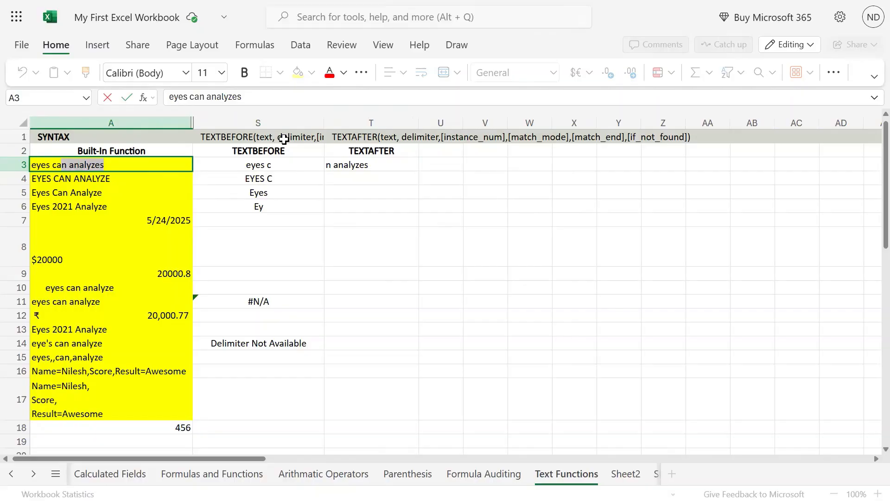
key("shift+Right")
key("shift+Right")
key("shift+Right")
key("Return")
key("Up")
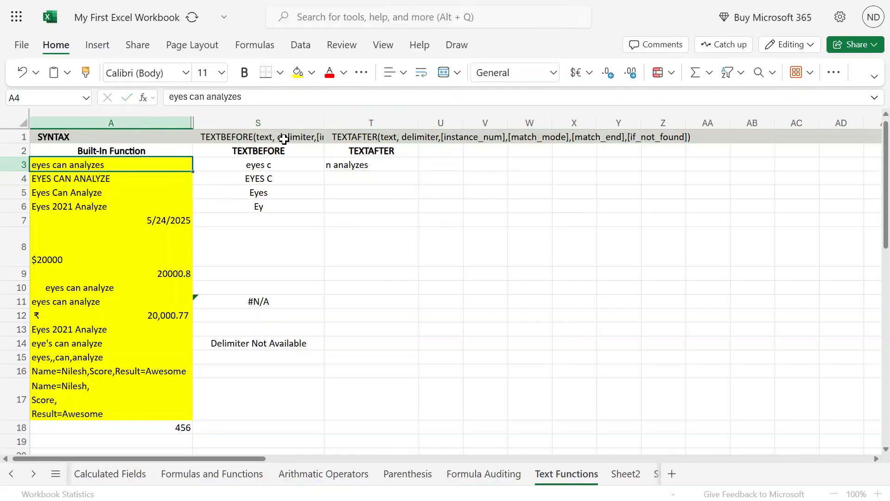
Add instance number 2 to the formula in T3, making it =TEXTAFTER(A3,"a",2).
key("Right")
key("Right")
key("F2")
key("Left")
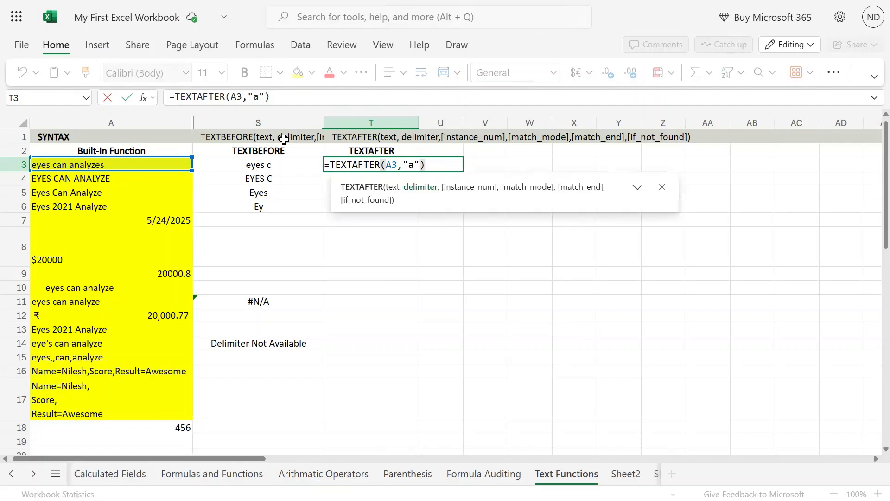
type(",")
type("2")
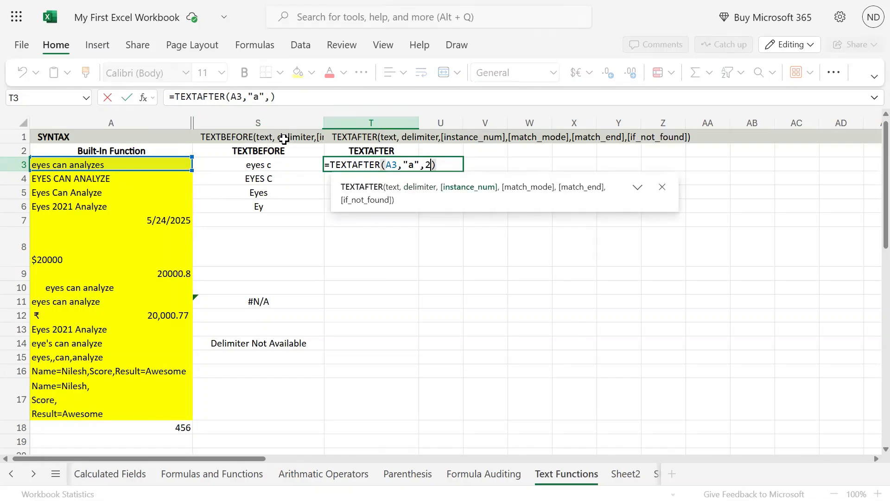
key("Return")
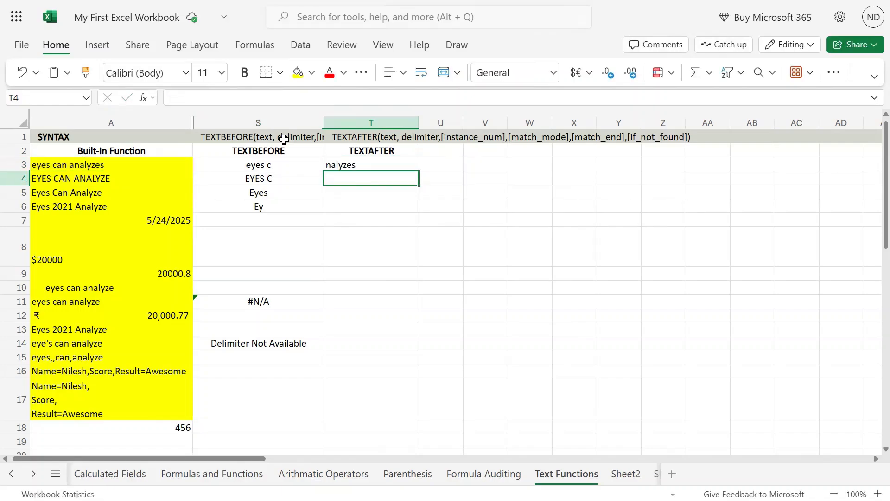
Examine the occurrences of "a" in A3 and the text that follows the second one.
key("Up")
key("Left")
key("Left")
key("F2")
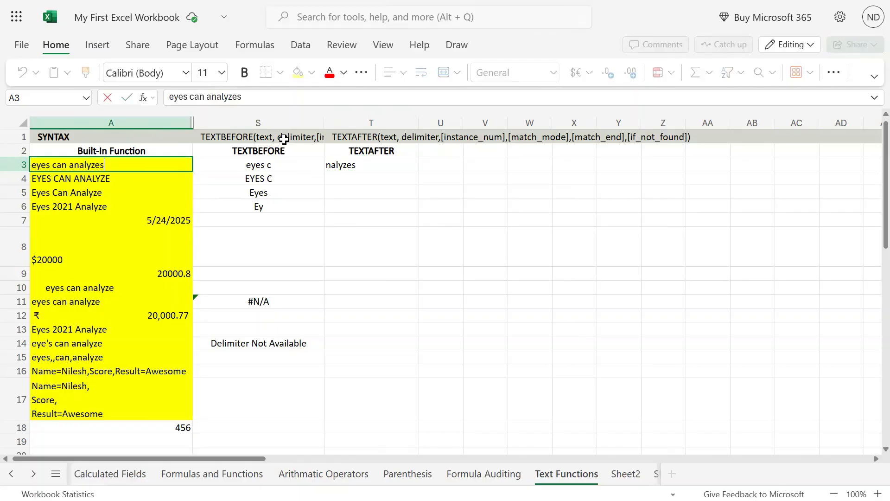
key("shift+Left")
key("shift+Left")
key("shift+Left")
key("shift+Left")
key("shift+Left")
key("shift+Left")
key("shift+Left")
key("shift+Left")
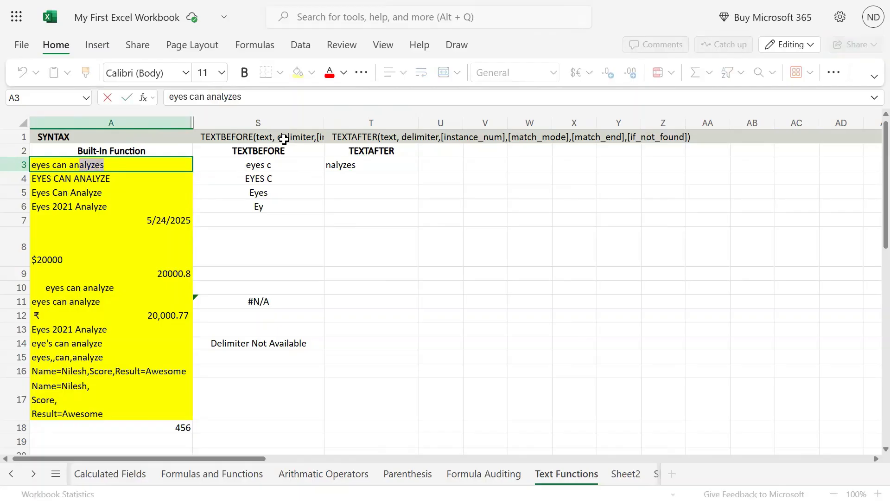
key("Left")
key("Left")
key("Left")
key("Right")
key("Right")
key("shift+End")
Set the instance number in T3 to 3, making the formula =TEXTAFTER(A3,"a",3).
key("Right")
key("shift+Right")
key("shift+Left")
key("shift+Right")
key("shift+Right")
key("shift+Right")
key("shift+Right")
key("shift+Right")
key("Escape")
key("Right")
key("Right")
key("F2")
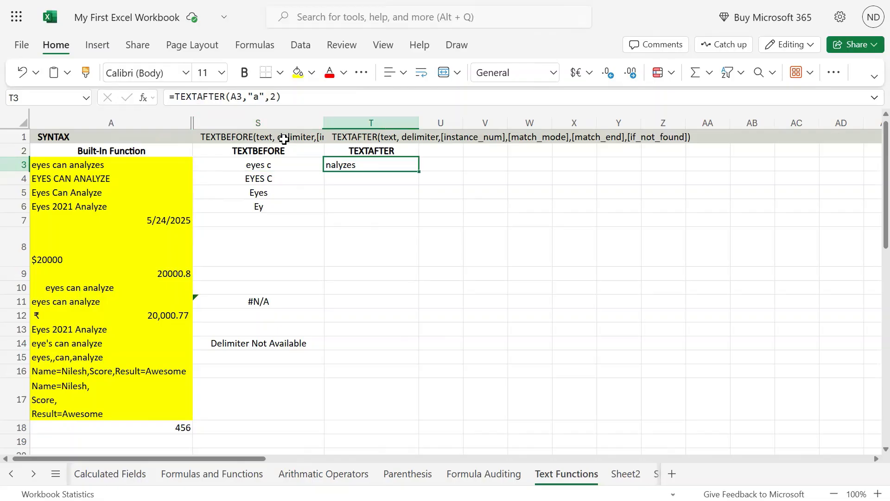
key("BackSpace")
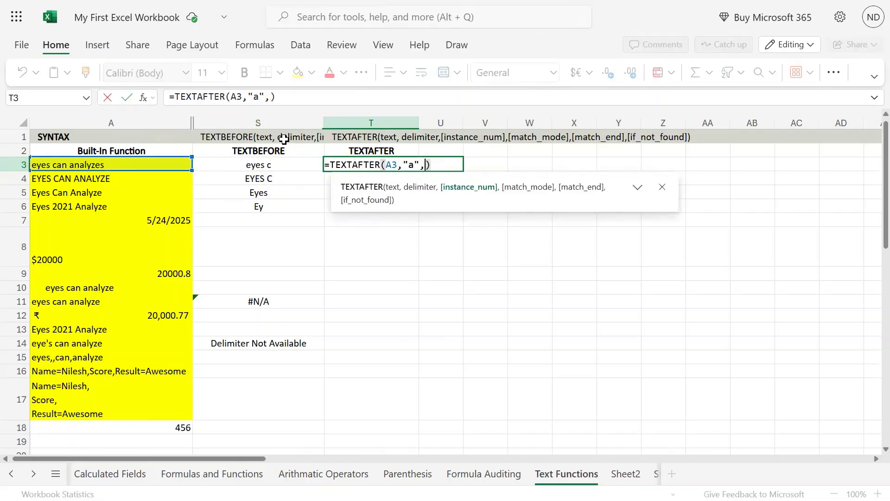
type("3")
key("Return")
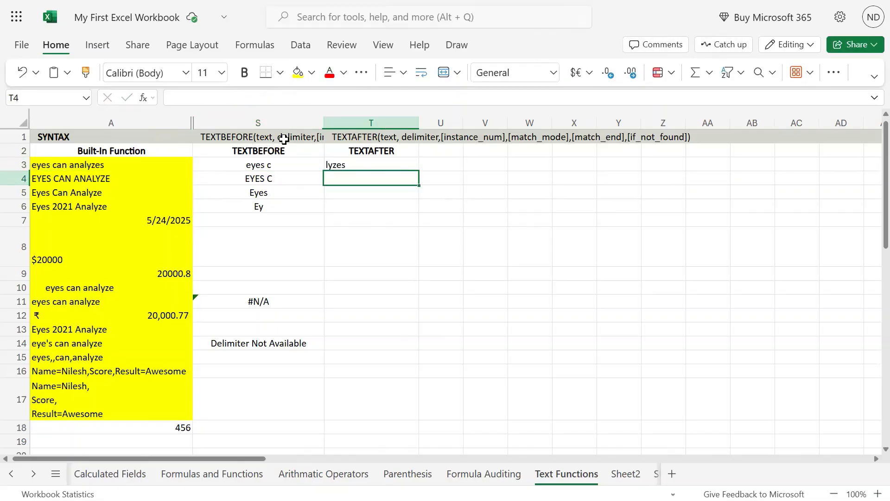
key("Up")
key("Left")
key("Left")
key("Right")
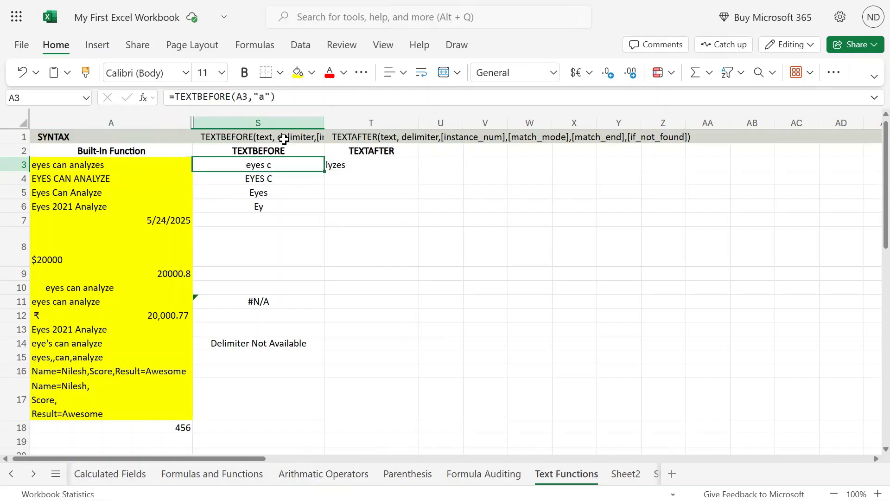
key("Right")
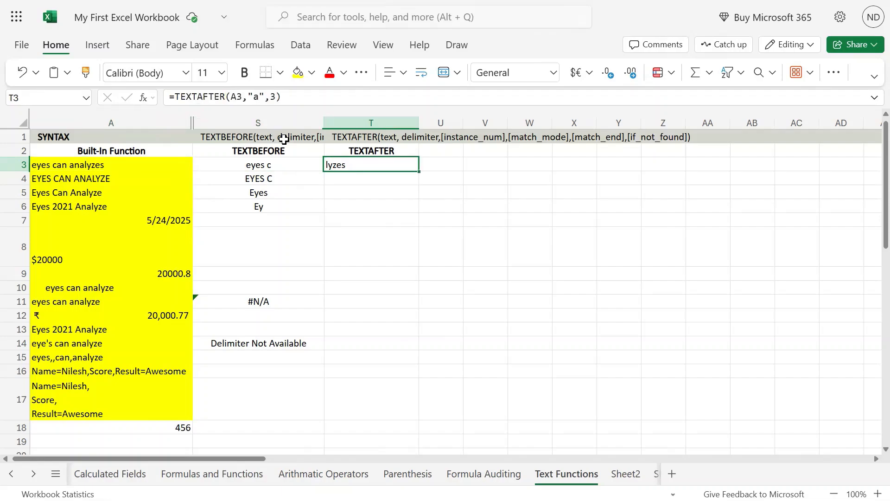
Remove the instance number from the formula in T3, making it =TEXTAFTER(A3,"a").
key("F2")
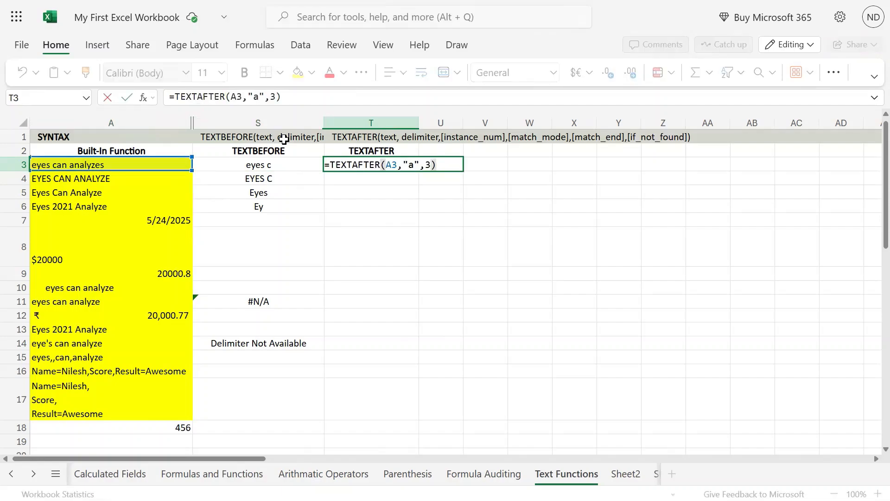
key("Left")
key("BackSpace")
key("BackSpace")
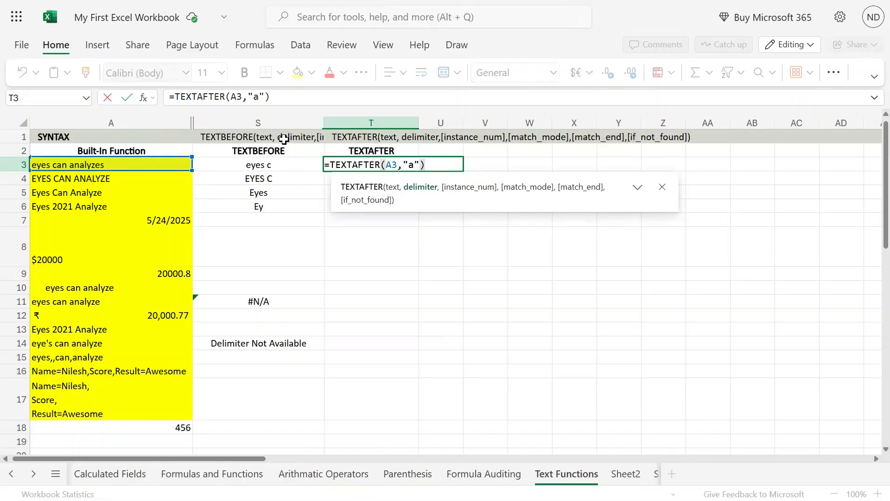
key("Return")
Copy the TEXTAFTER formula from T3 into T4.
key("Up")
key("ctrl+c")
key("Down")
key("ctrl+v")
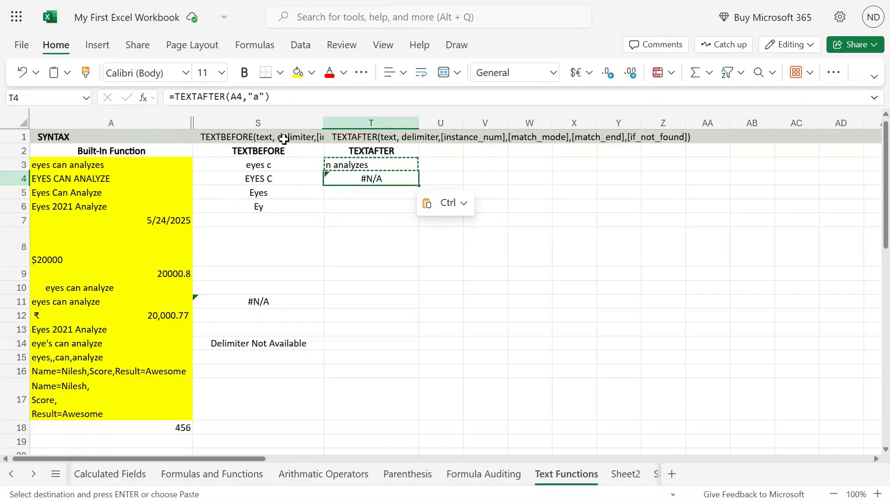
Leave the instance number blank and add match mode 1 in T4, making the formula =TEXTAFTER(A4,"a", ,1).
key("F2")
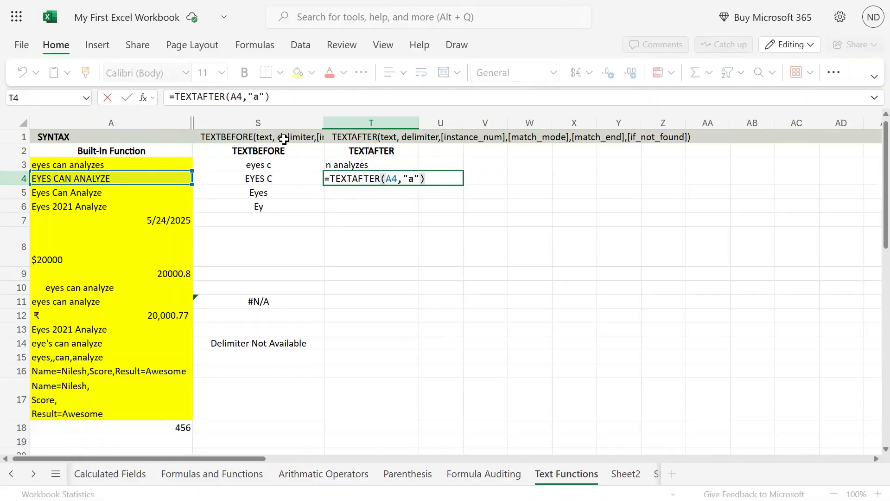
key("Left")
type(",,")
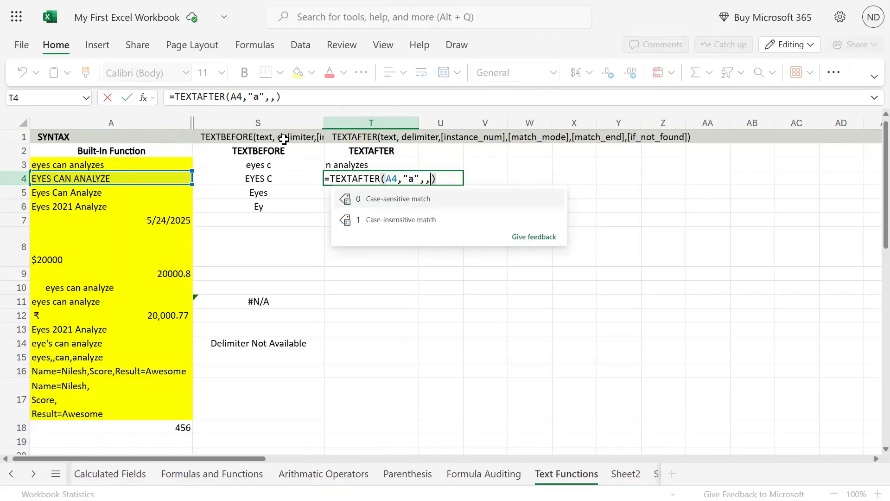
key("Left")
key("Left")
key("Right")
key("shift+Right")
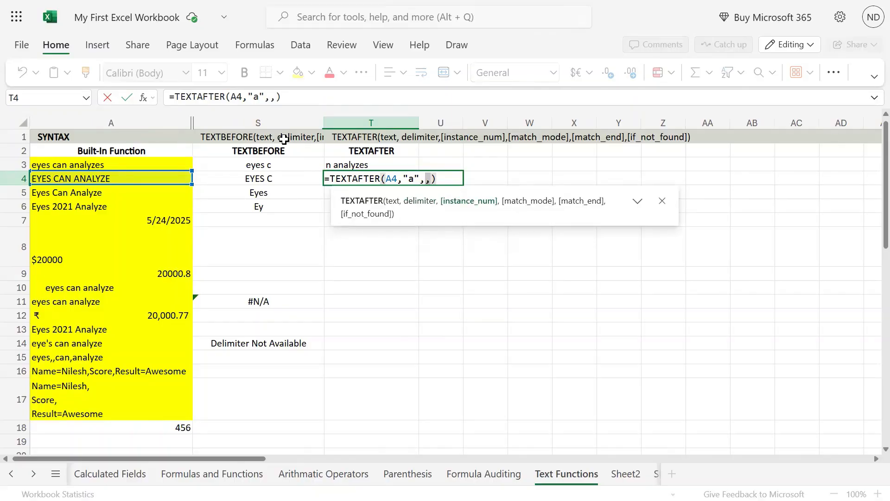
key("Left")
key("shift+Left")
key("Right")
key("Right")
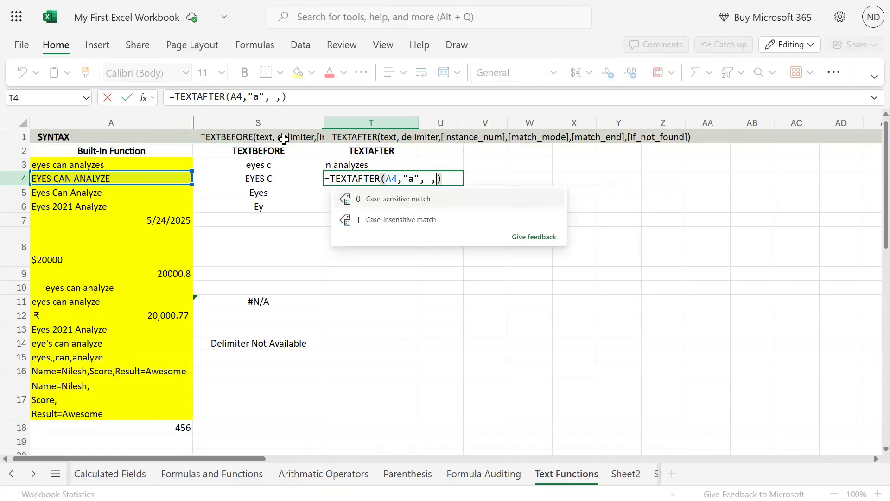
type("1")
key("Tab")
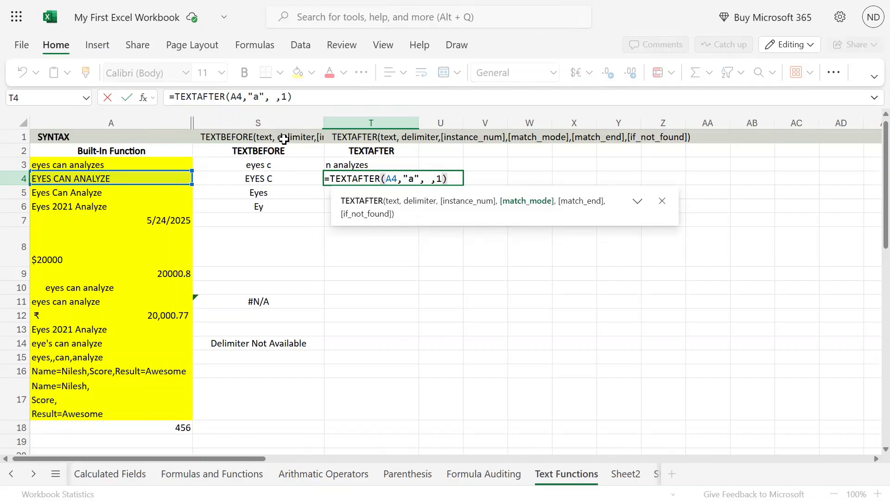
key("Return")
Compare T4 with its source text in A4, and replace the delimiter in T4's formula with a space.
key("Up")
key("Left")
key("Left")
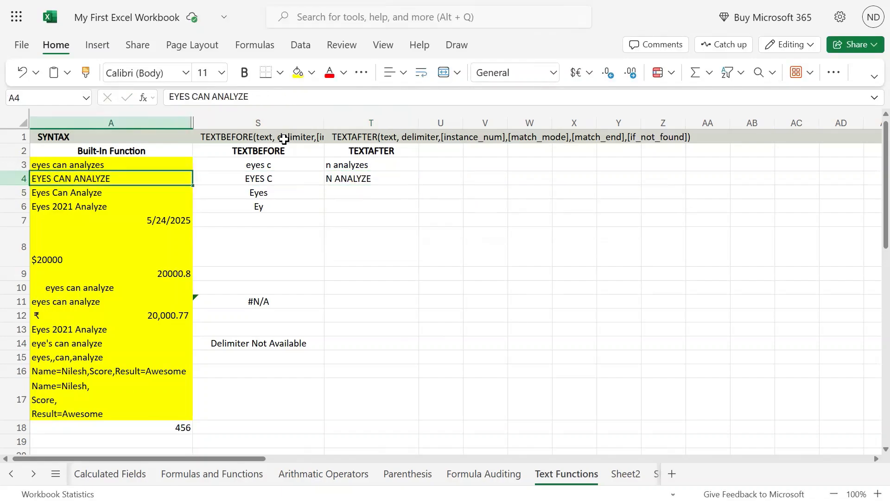
key("Right")
key("Right")
key("F2")
key("Left")
key("Left")
key("Left")
key("Left")
key("Left")
key("Left")
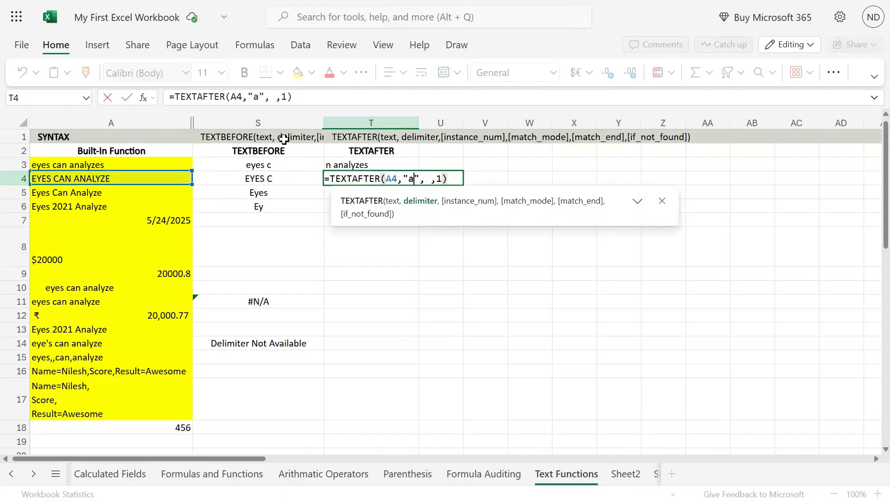
key("shift+Left")
key("Return")
key("Up")
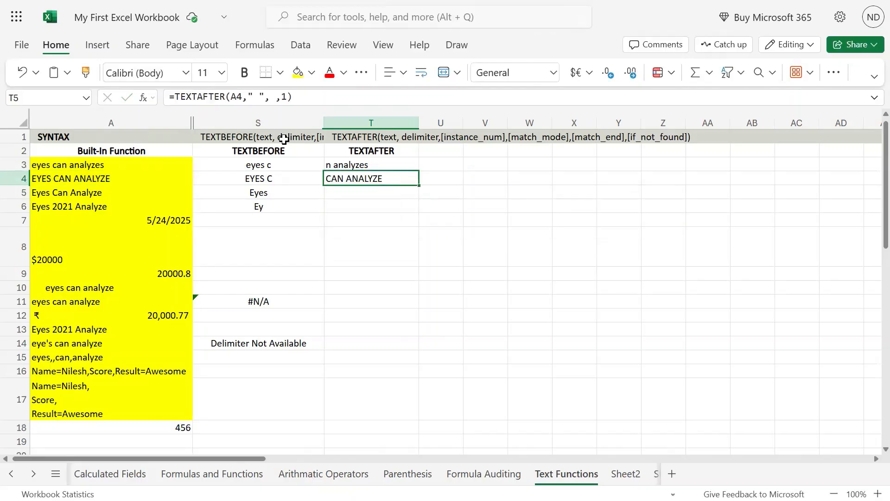
Remove the blank instance number and match mode from T4, making it =TEXTAFTER(A4," "), and compare it with A4.
key("F2")
key("BackSpace")
key("BackSpace")
key("BackSpace")
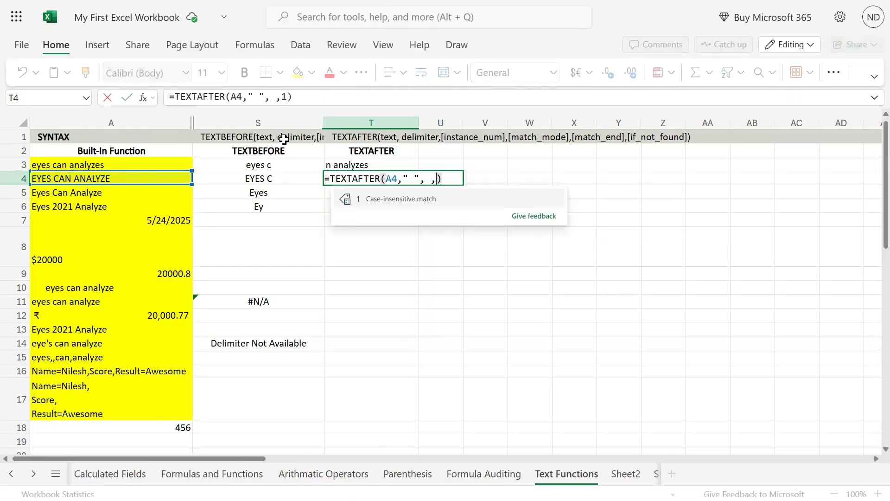
key("BackSpace")
key("Return")
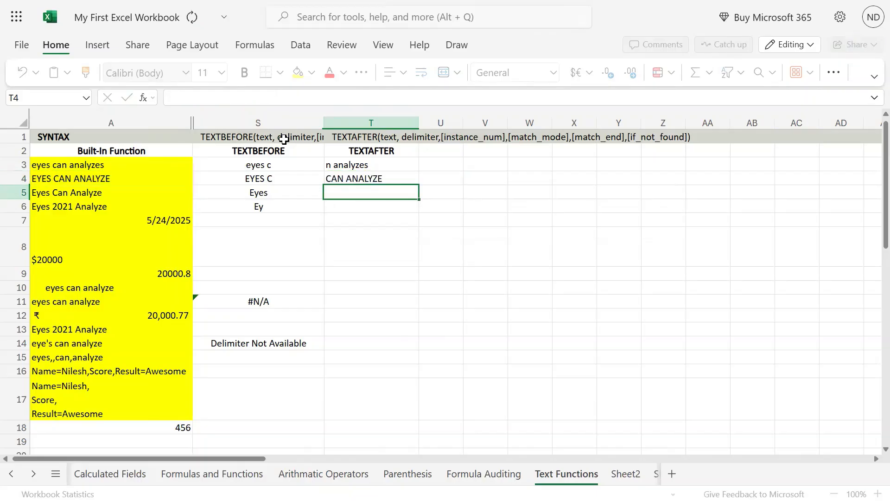
key("Up")
key("Left")
key("Left")
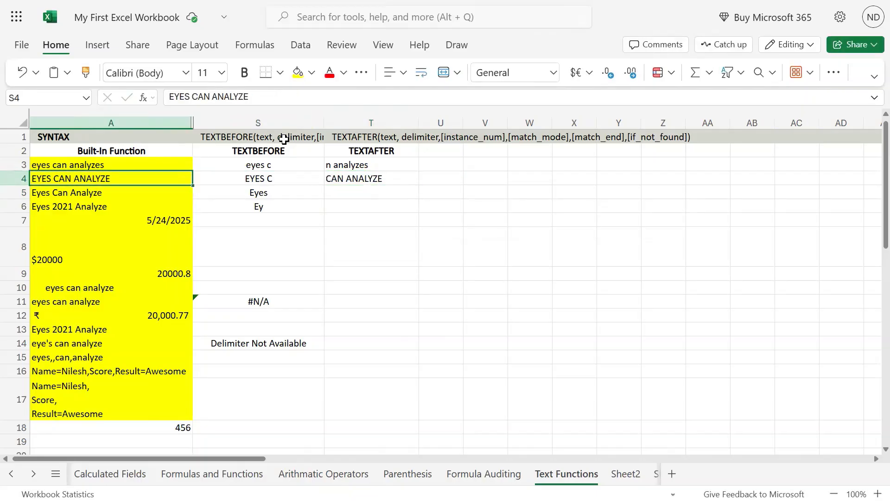
key("Right")
key("Right")
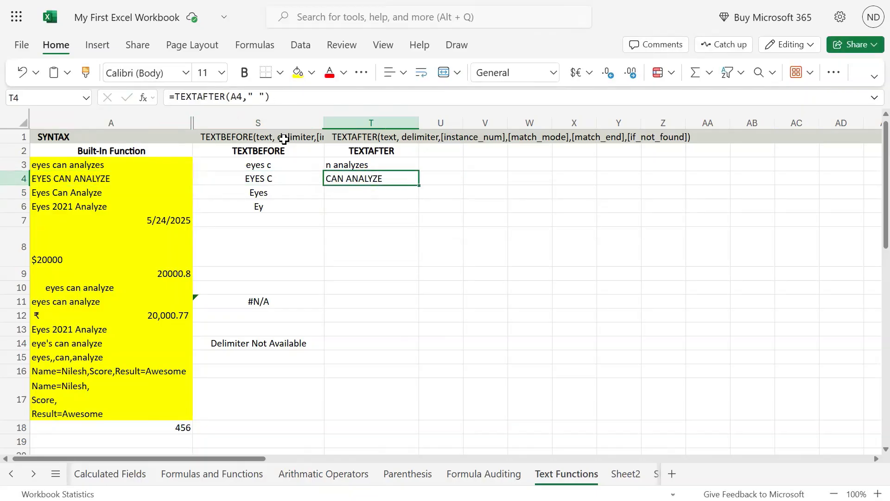
Copy the text of the TEXTBEFORE formula in S5 into T5, keeping the reference to A5.
key("Left")
key("Down")
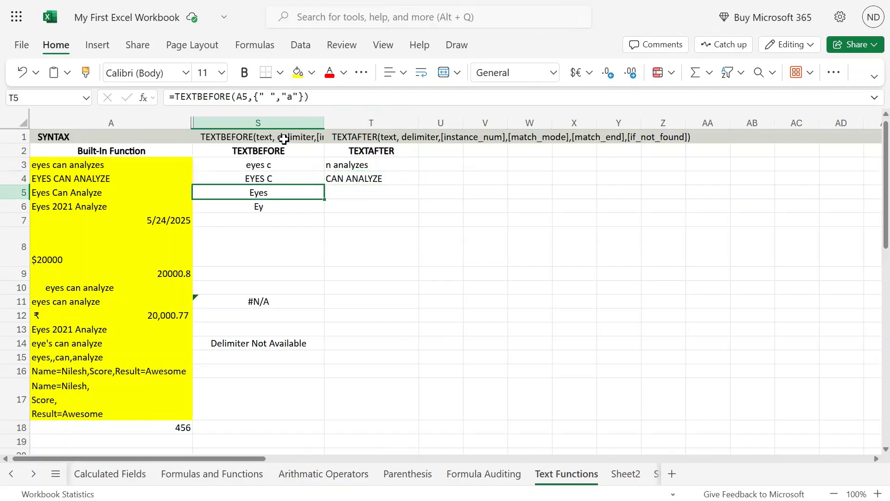
key("F2")
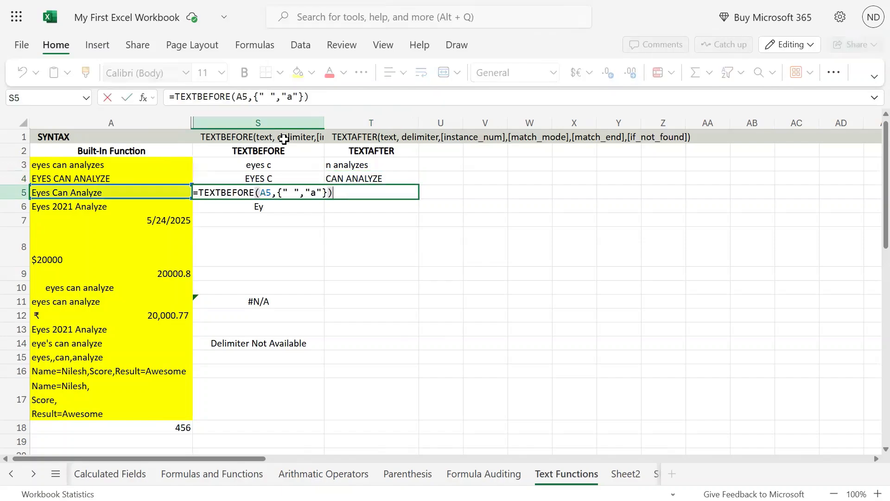
key("shift+Home")
key("ctrl+c")
key("Escape")
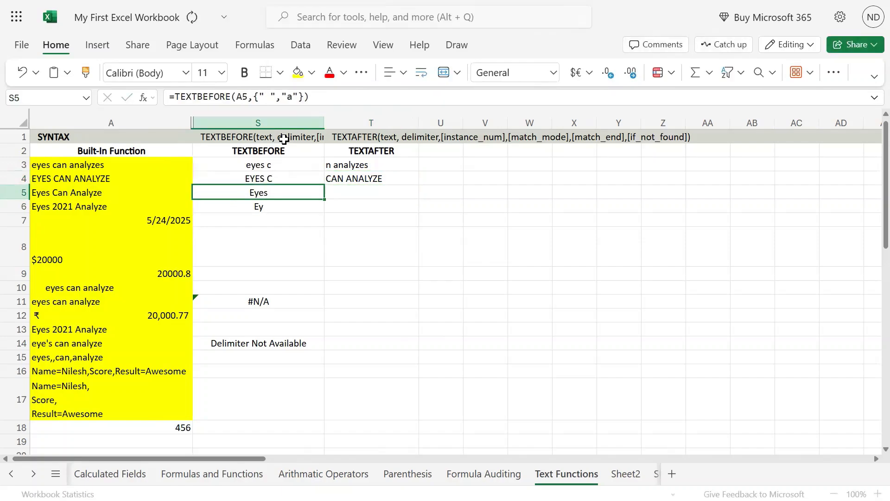
key("Right")
key("F2")
key("ctrl+v")
Change the function in T5 to TEXTAFTER, making the formula =TEXTAFTER(A5,{" ","a"}), and compare it with A5.
key("Left")
key("Left")
key("Left")
key("Left")
key("Left")
key("Left")
key("Left")
key("Left")
key("Left")
key("Left")
key("Left")
key("Left")
key("Left")
key("Left")
key("Left")
key("Left")
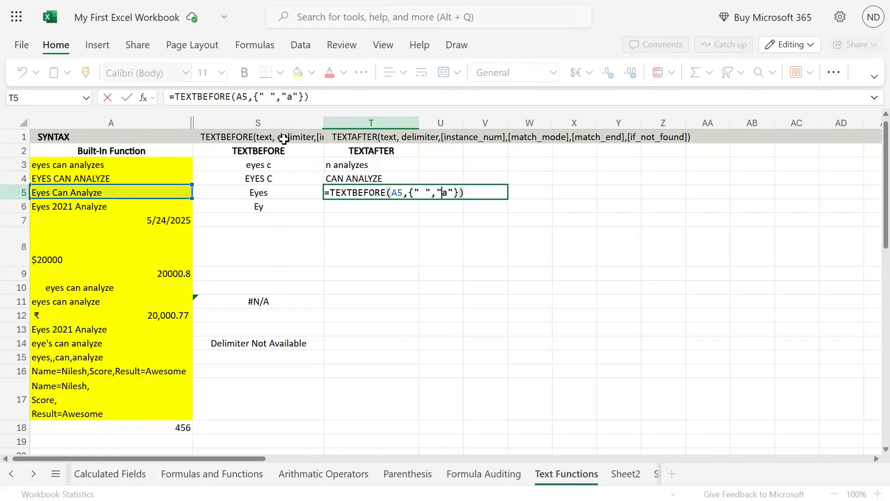
key("Delete")
key("BackSpace")
key("BackSpace")
key("BackSpace")
key("BackSpace")
key("BackSpace")
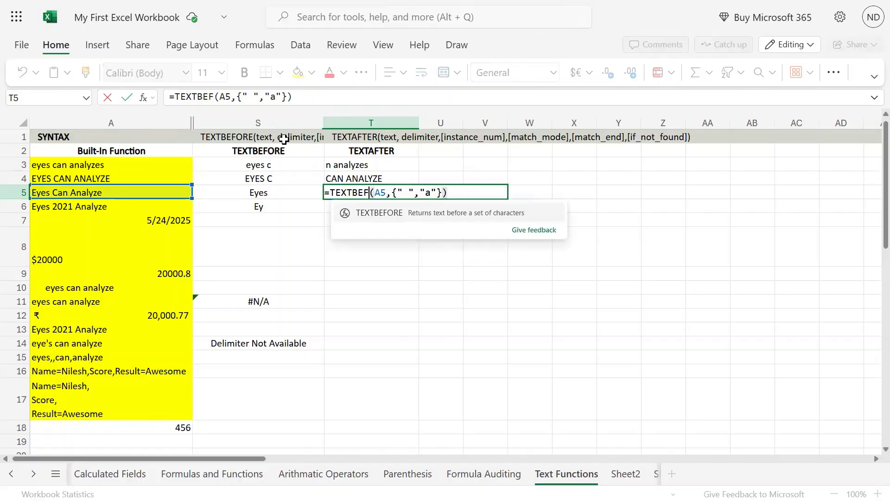
type("agter")
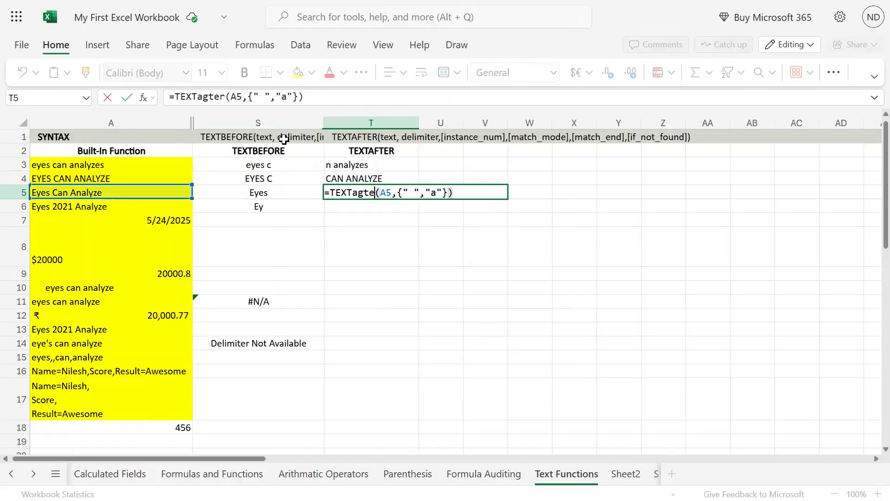
key("BackSpace")
key("BackSpace")
key("BackSpace")
key("BackSpace")
type("fter")
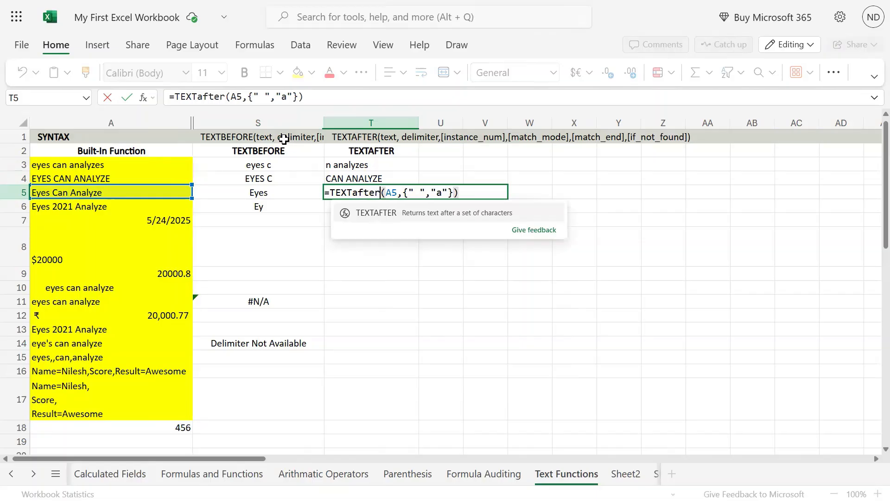
key("Right")
key("Right")
key("Right")
key("Right")
key("Right")
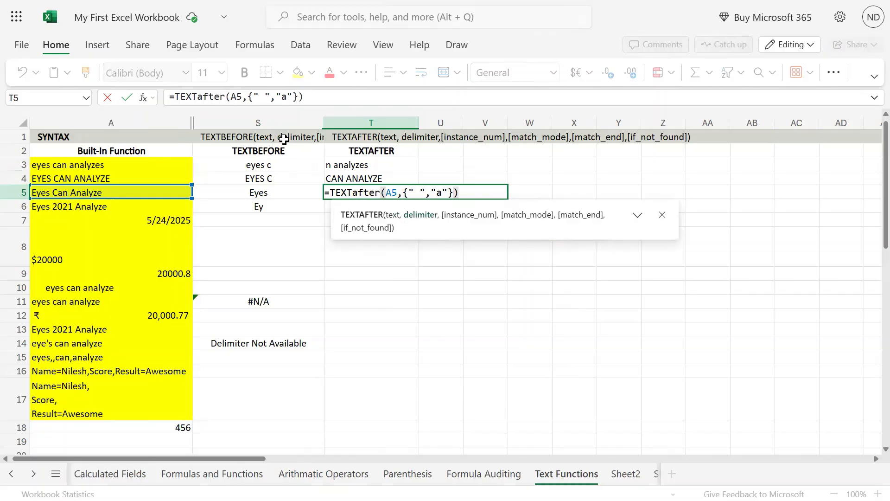
key("ctrl+Return")
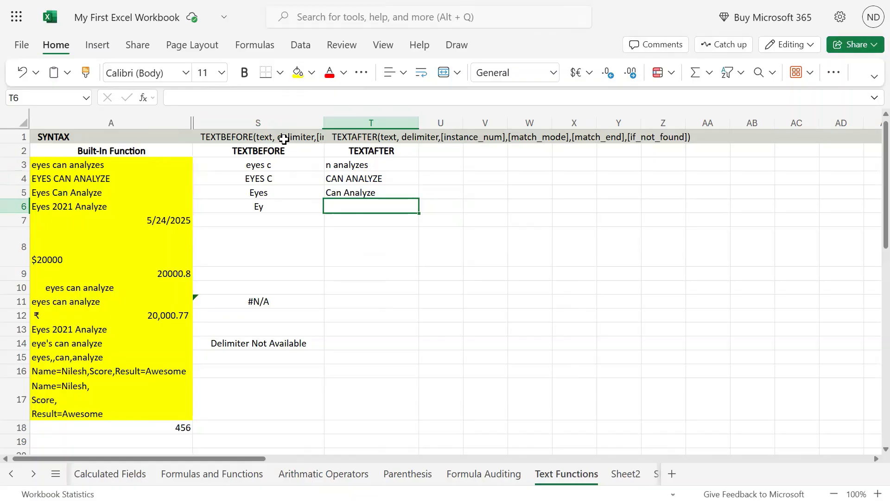
key("Left")
key("Left")
key("Right")
key("Right")
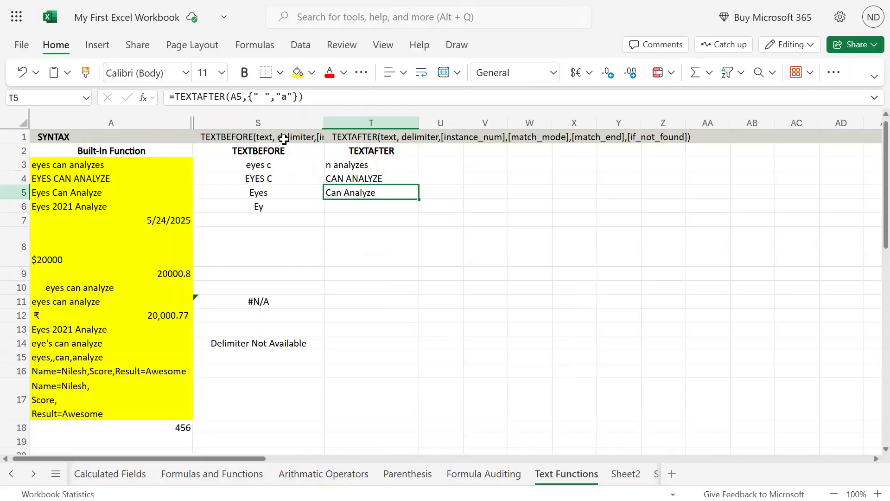
Copy the text of the TEXTBEFORE formula in S11 into T11, keeping the reference to A11.
key("Down")
key("Left")
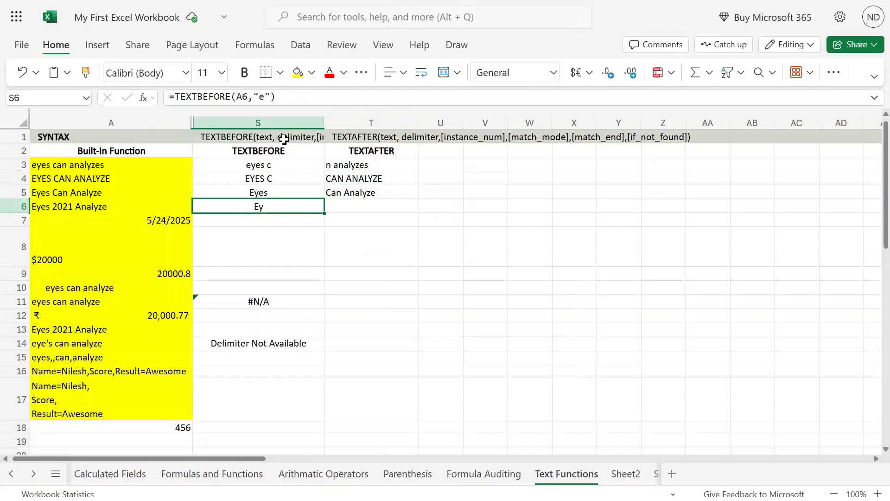
key("Down")
key("Down")
key("Down")
key("Down")
key("Down")
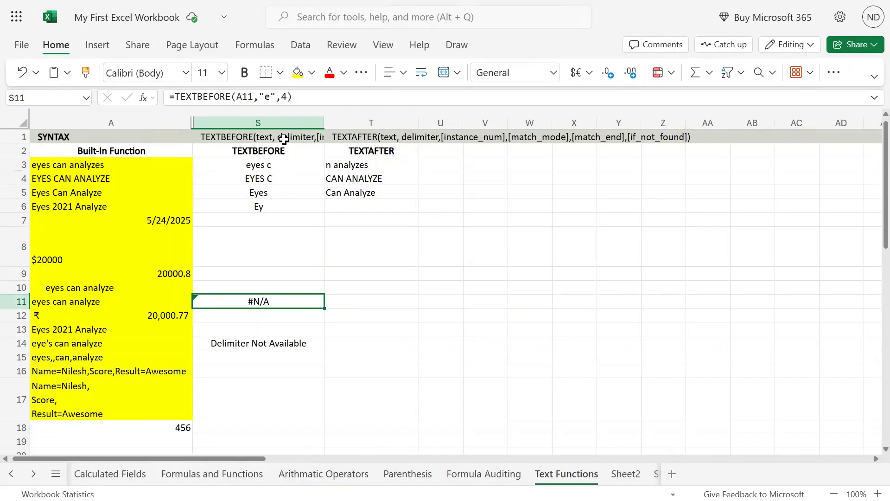
key("F2")
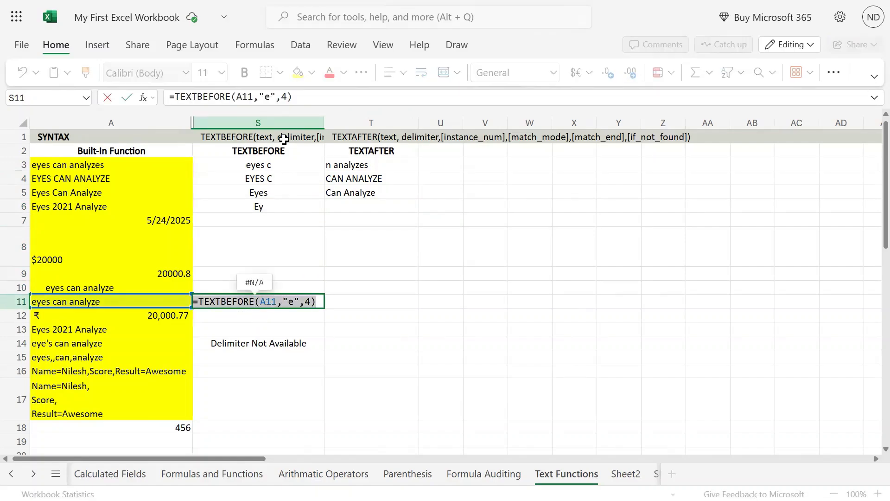
key("Return")
key("Up")
key("Right")
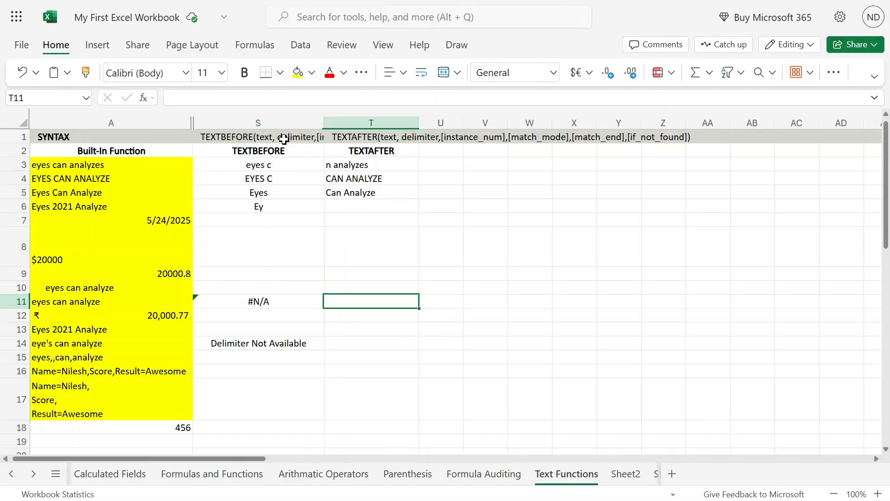
key("F2")
key("ctrl+v")
Change the function in T11 to TEXTAFTER, making the formula =TEXTAFTER(A11,"e",4), and compare it with the TEXTBEFORE formula in S11.
key("Left")
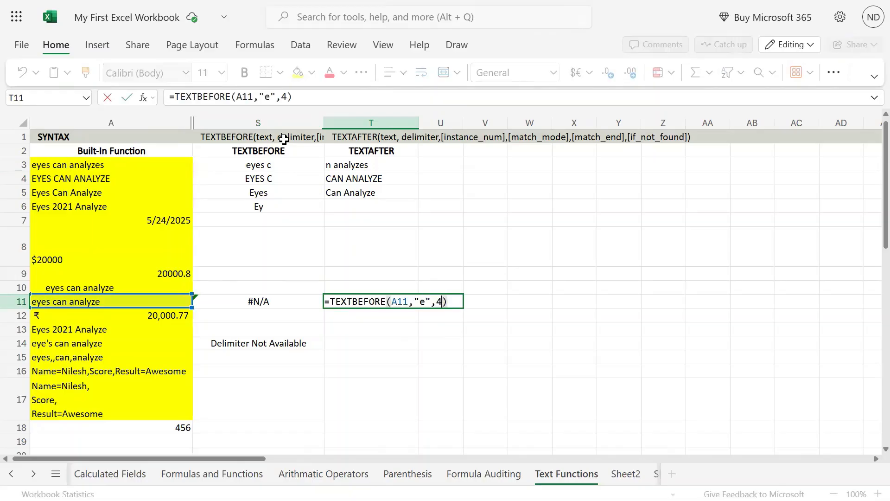
key("Left")
key("Left")
key("Left")
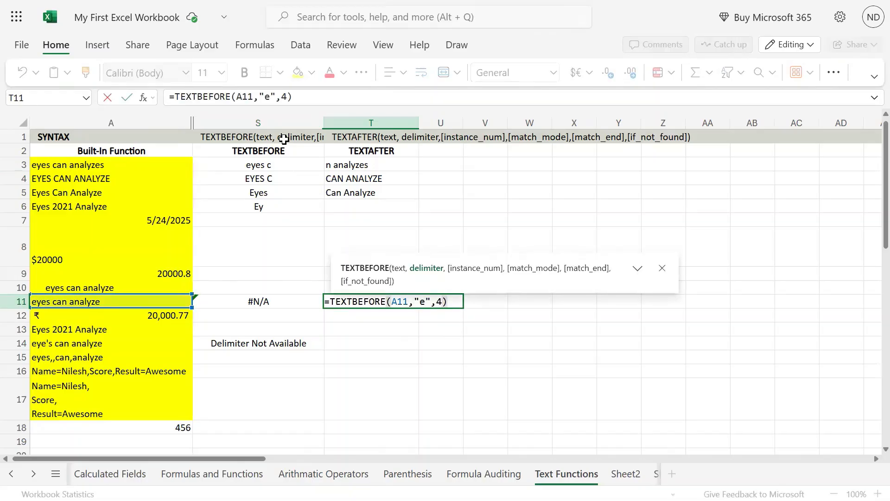
key("Delete")
type("e")
key("Left")
key("Left")
key("Left")
key("Left")
key("Left")
key("Left")
key("Left")
key("BackSpace")
key("BackSpace")
key("BackSpace")
key("BackSpace")
key("BackSpace")
key("BackSpace")
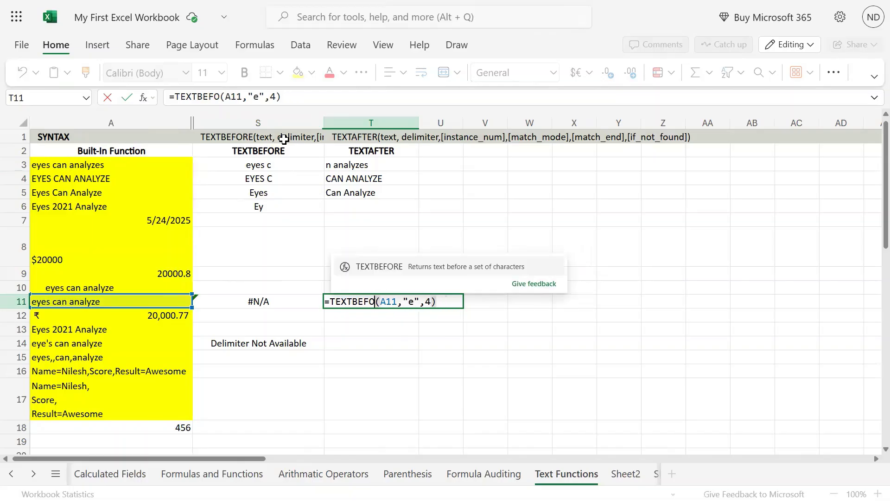
type("after")
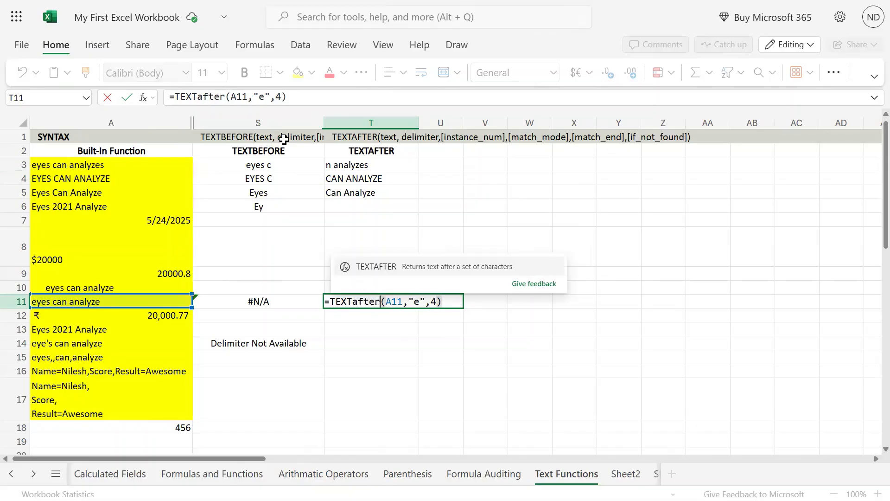
key("Right")
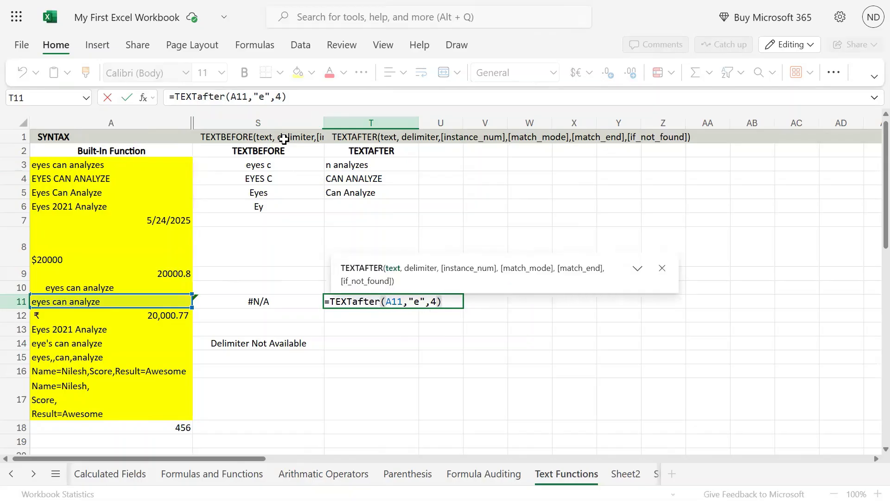
key("Right")
key("Right")
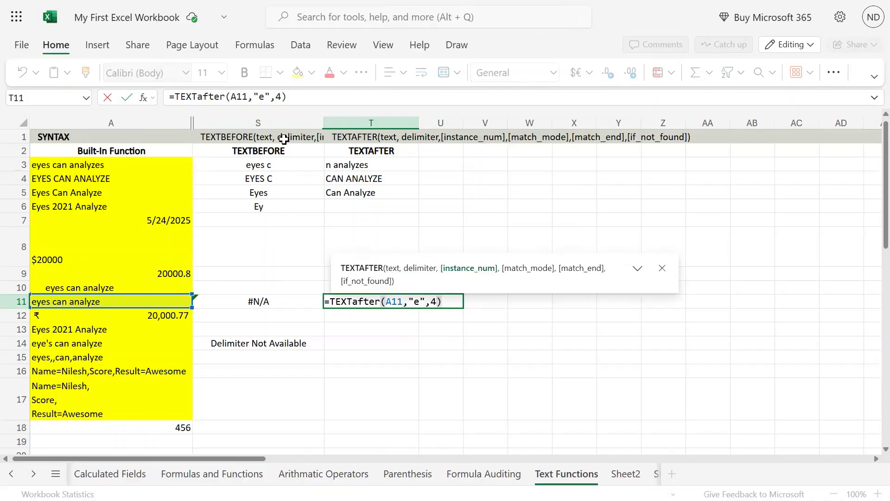
key("Return")
key("Up")
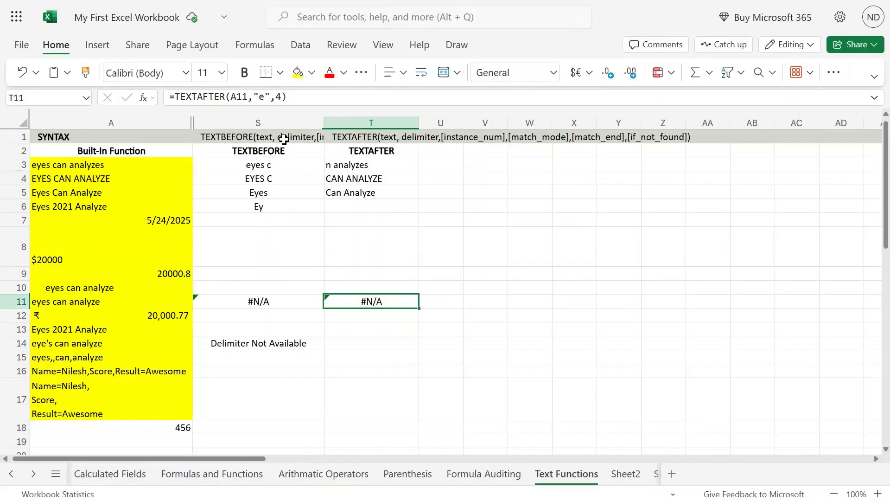
key("Left")
key("Right")
key("Left")
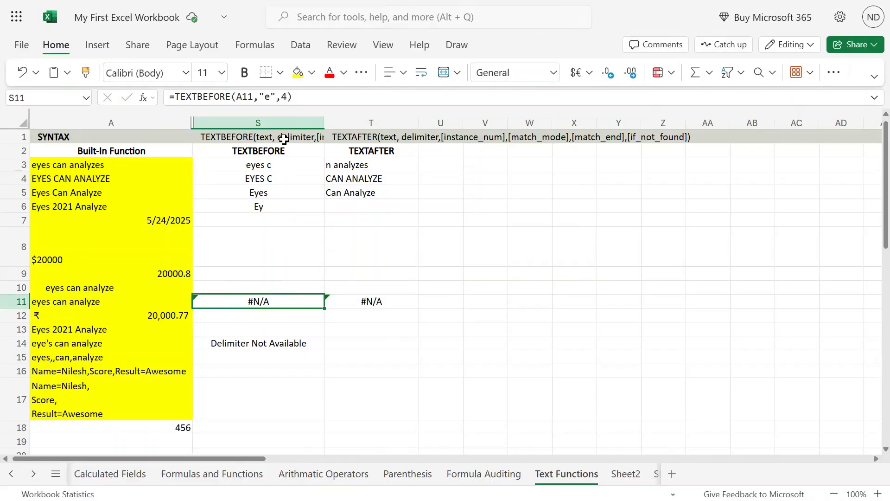
key("Right")
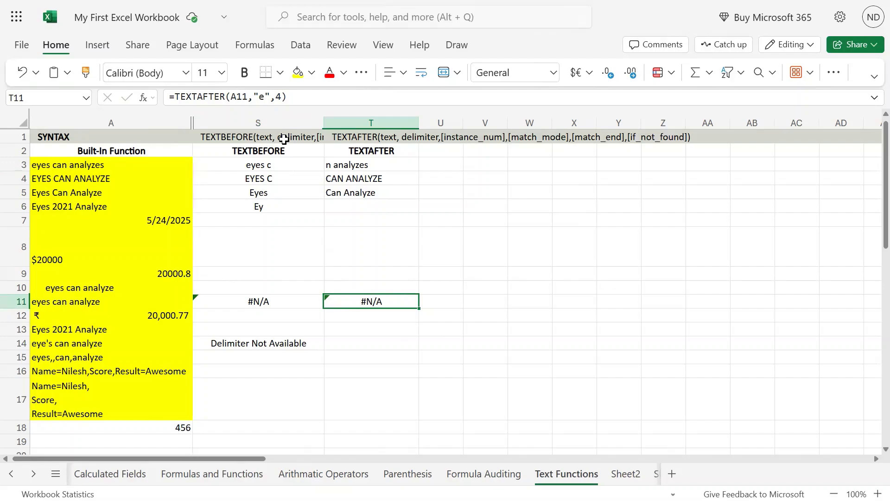
Copy the text of the TEXTBEFORE formula in S14 into T14, keeping the reference to A14.
key("Down")
key("Down")
key("Left")
key("Down")
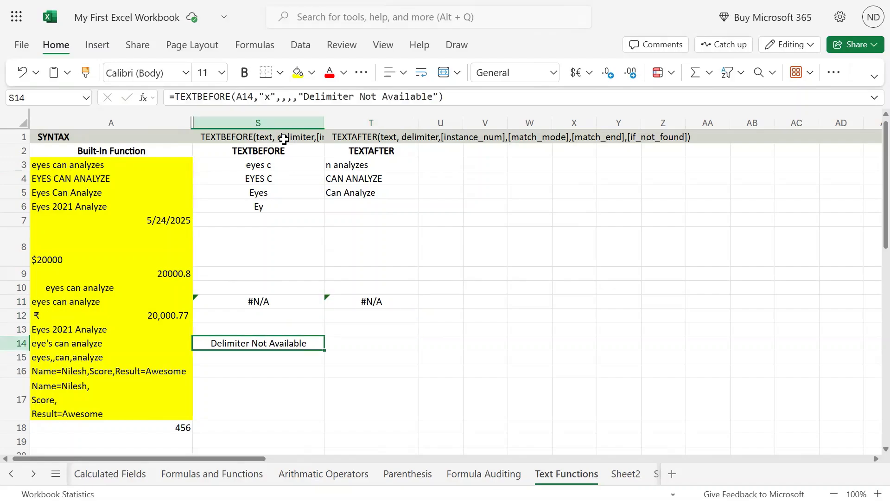
key("F2")
key("Return")
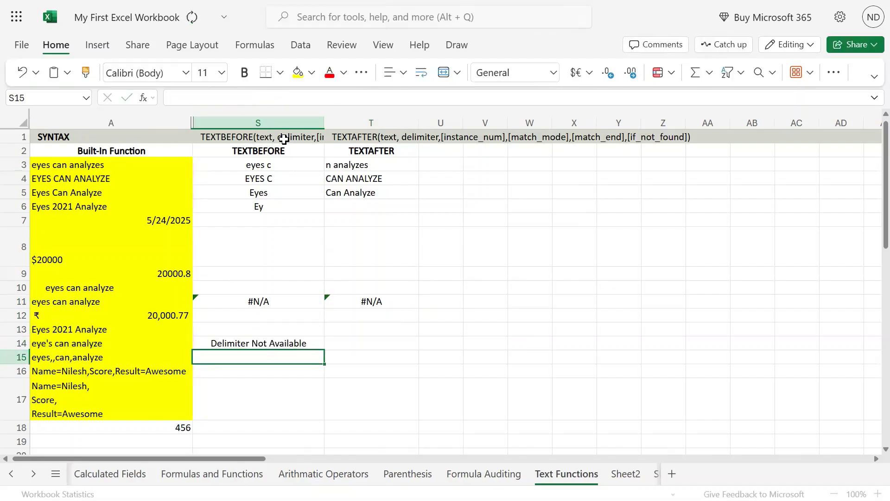
key("Up")
key("Right")
key("F2")
type("=TEXTBEFORE(A14,\"x\",,,,\"Delimiter Not Available\")")
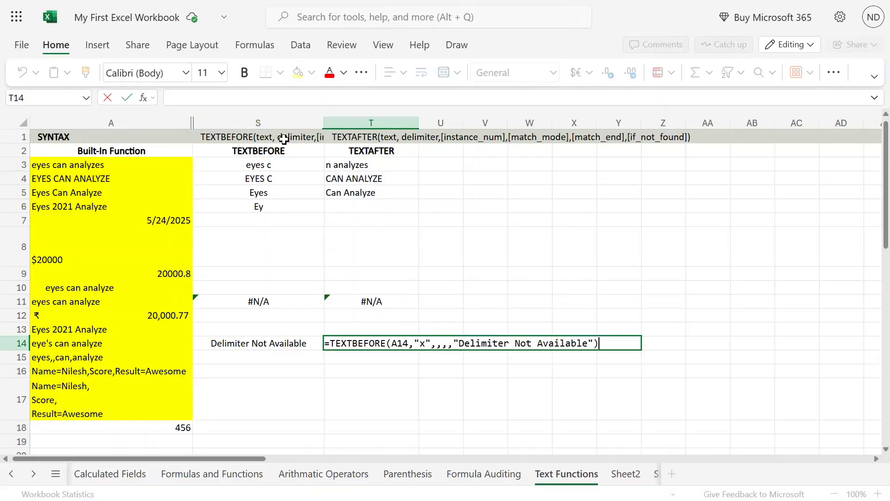
Change the function name in T14 to TEXTAFTER, keeping the "x" delimiter and the other arguments.
key("Left")
key("Left")
key("Left")
key("Left")
key("Left")
key("Left")
key("Left")
key("Left")
key("Left")
key("Left")
key("Left")
key("Left")
key("Left")
key("Left")
key("Left")
key("Left")
key("Left")
key("Left")
key("Left")
key("Left")
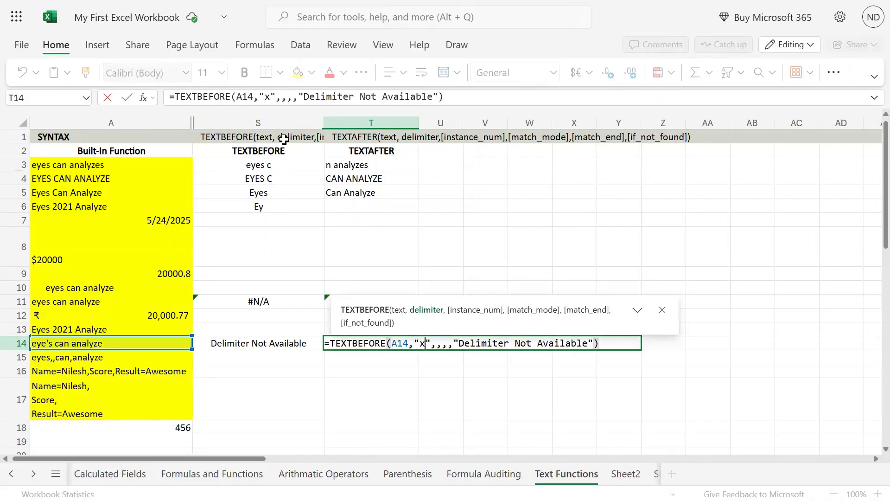
key("shift+Left")
key("Left")
key("Left")
key("Left")
key("Left")
key("Left")
key("Left")
key("Left")
key("BackSpace")
key("BackSpace")
key("BackSpace")
key("BackSpace")
key("BackSpace")
key("BackSpace")
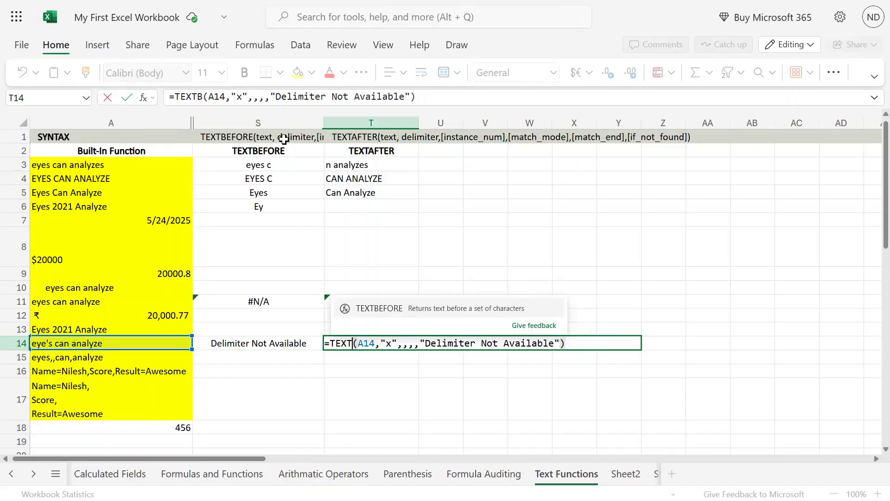
type("after")
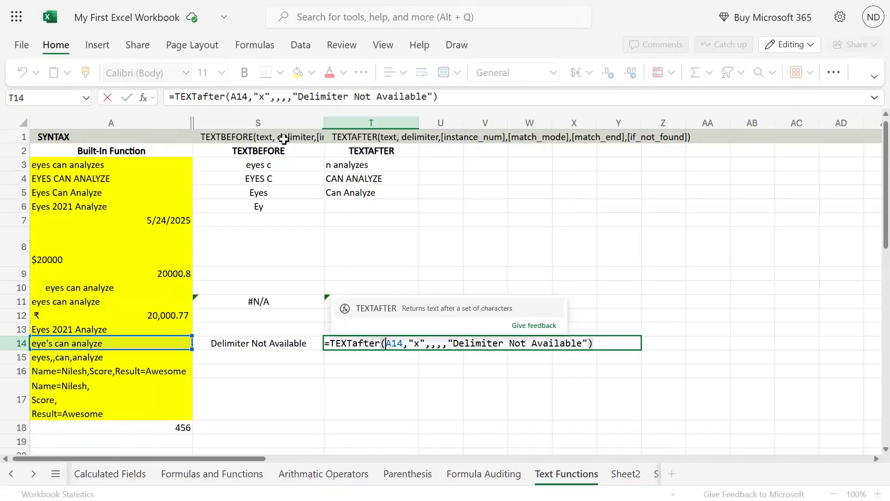
Put a space in each skipped argument of T14: instance number, match mode and match end.
key("Right")
key("Right")
key("Right")
key("Right")
key("Right")
key("Right")
key("Right")
key("Right")
key("Right")
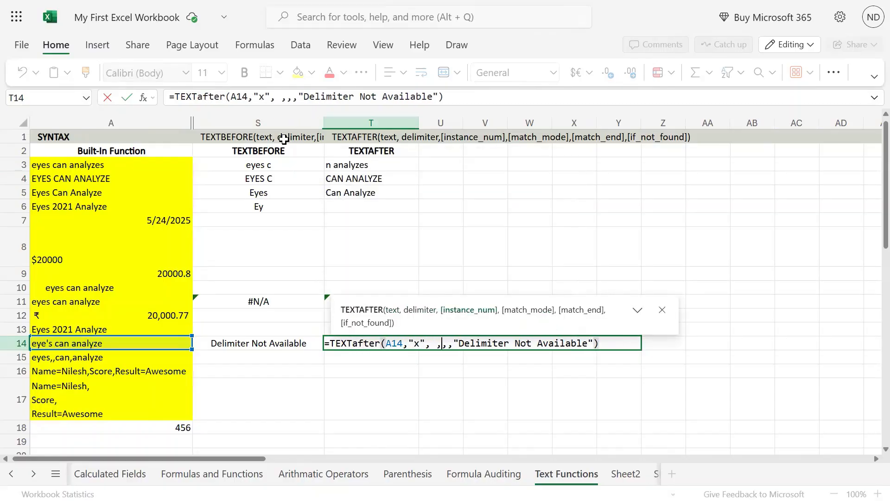
key("Left")
key("Left")
key("Left")
key("Right")
key("shift+Right")
key("Right")
key("Right")
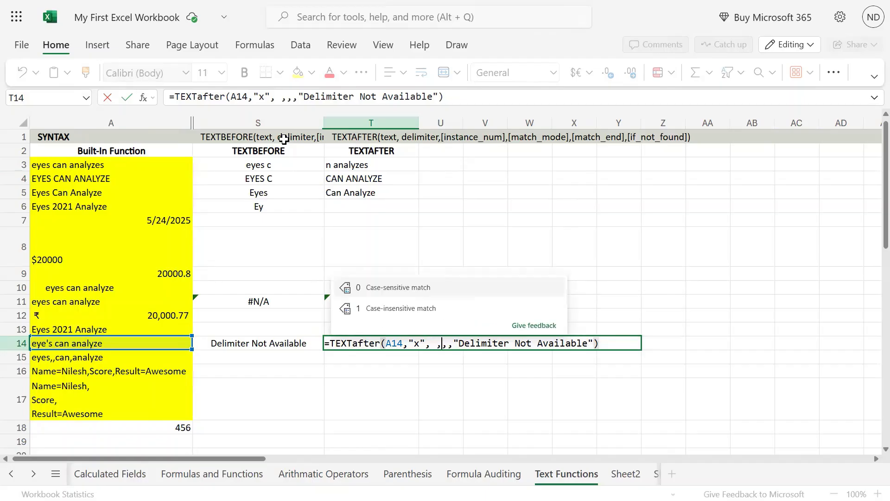
key("Left")
key("shift+Right")
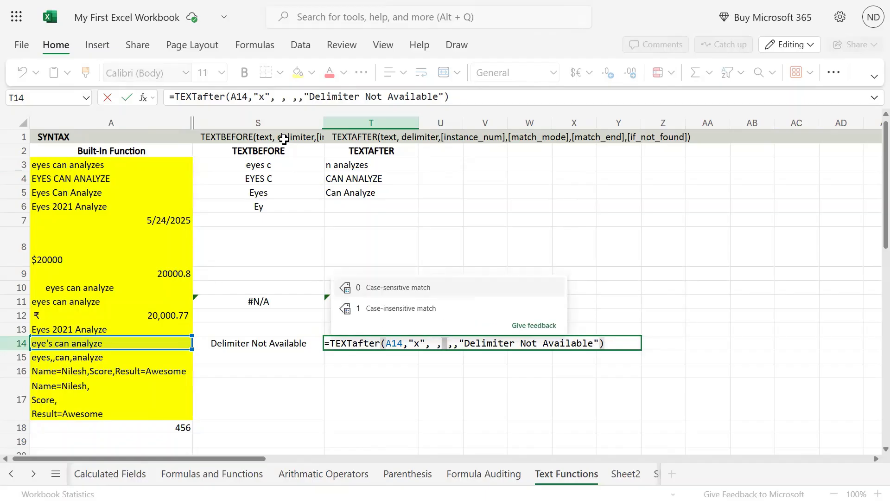
key("Right")
key("Right")
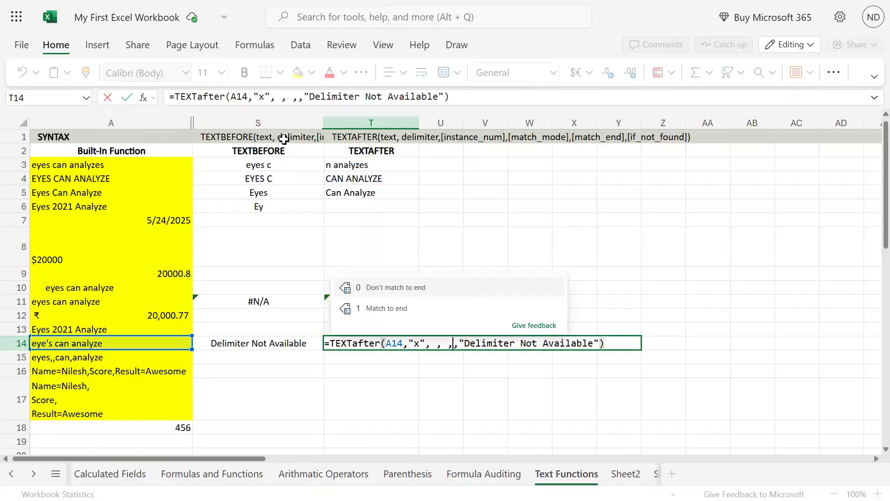
key("Left")
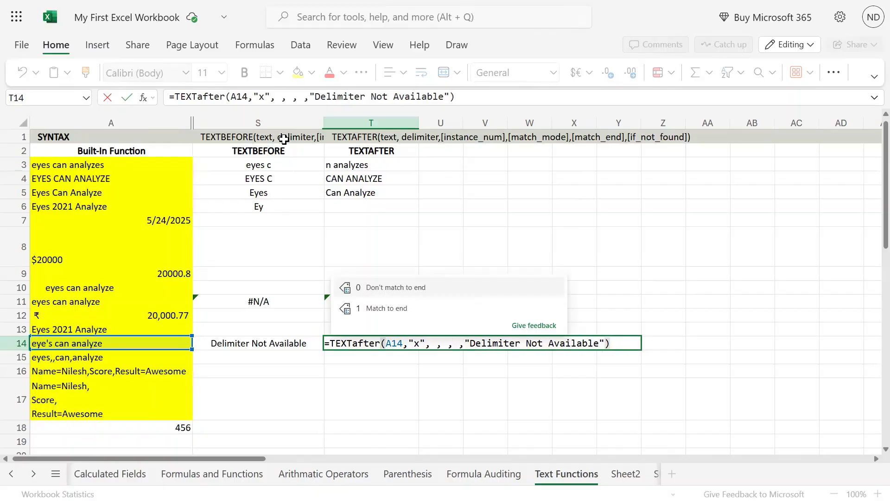
key("shift+Right")
key("Right")
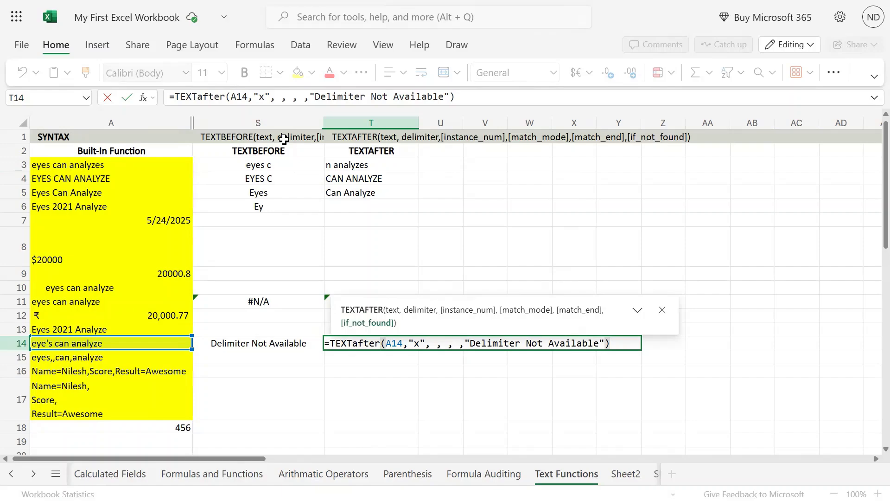
Highlight the if_not_found text "Delimiter Not Available" in T14, commit the formula, and compare it with S14.
key("shift+Right")
key("shift+Right")
key("shift+Right")
key("shift+Right")
key("shift+Right")
key("shift+Right")
key("shift+Right")
key("shift+Right")
key("shift+Right")
key("shift+Right")
key("shift+Right")
key("shift+Right")
key("shift+Right")
key("shift+Right")
key("shift+Right")
key("shift+Right")
key("shift+Right")
key("shift+Right")
key("shift+Right")
key("shift+Right")
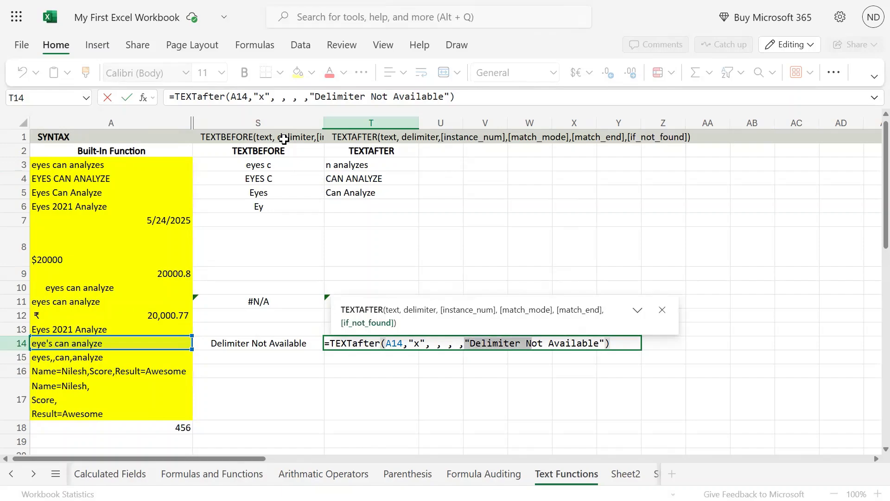
key("shift+Right")
key("shift+Right")
key("shift+Right")
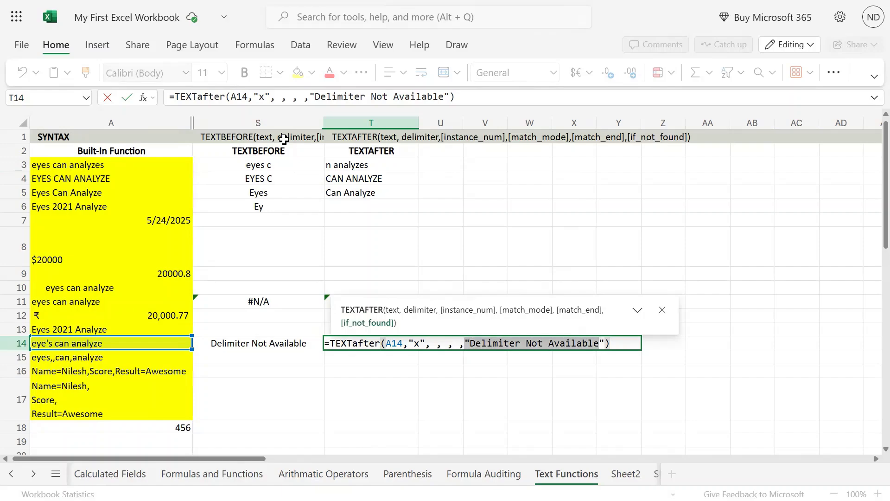
key("shift+Right")
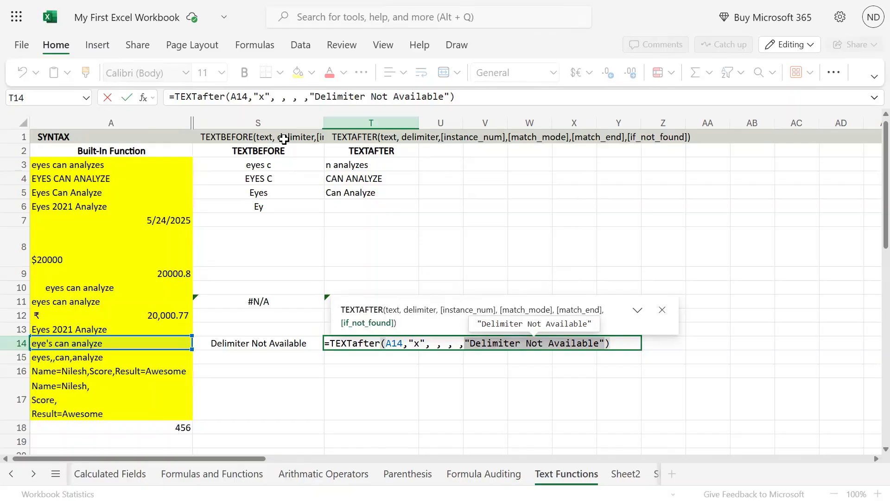
key("Return")
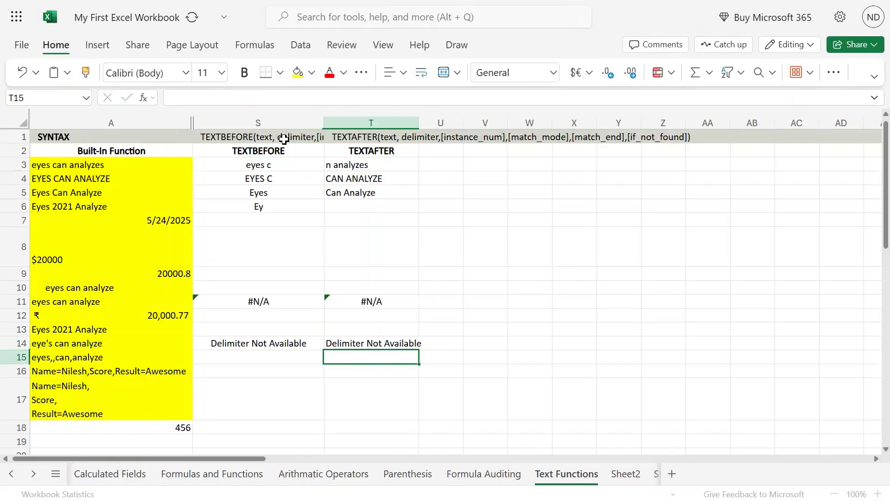
key("Up")
key("Left")
key("Right")
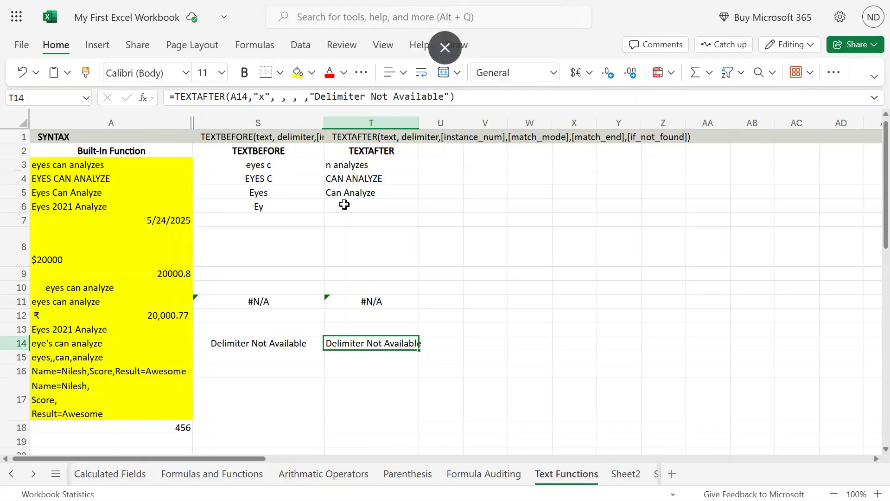
Review the TEXTBEFORE and TEXTAFTER headings in S2:T2 and the TEXTAFTER formula in T3.
left_click_drag(301, 150, 346, 148)
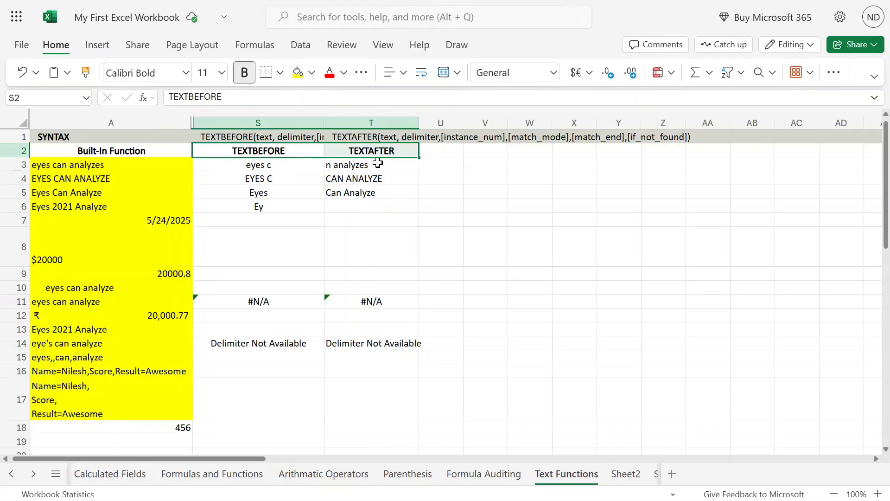
left_click(347, 166)
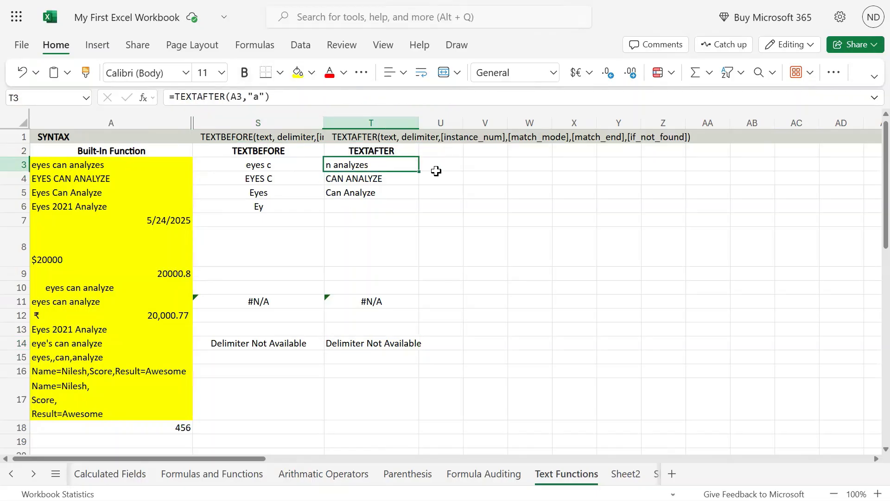